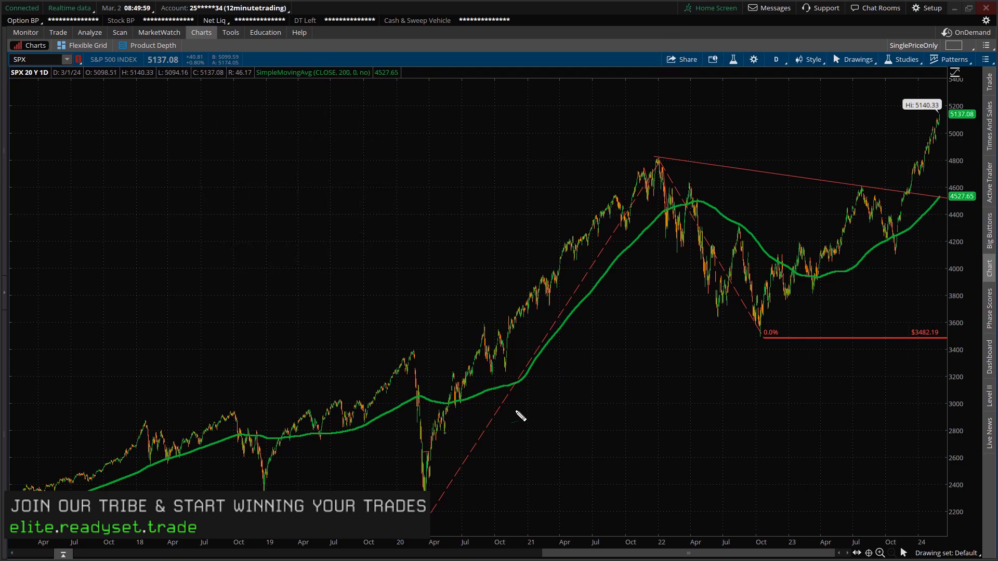
Outline the 2020–2021 rally and circle the 2022 top and decline in cyan, underlining the 2023 highs
{"action": "mouse_move", "coordinate": [437, 490]}
{"action": "left_mouse_down"}
{"action": "mouse_move", "coordinate": [489, 407]}
{"action": "mouse_move", "coordinate": [573, 320]}
{"action": "mouse_move", "coordinate": [650, 206]}
{"action": "mouse_move", "coordinate": [627, 161]}
{"action": "mouse_move", "coordinate": [505, 286]}
{"action": "mouse_move", "coordinate": [447, 385]}
{"action": "mouse_move", "coordinate": [421, 489]}
{"action": "mouse_move", "coordinate": [446, 487]}
{"action": "mouse_move", "coordinate": [449, 467]}
{"action": "mouse_move", "coordinate": [435, 498]}
{"action": "mouse_move", "coordinate": [416, 366]}
{"action": "mouse_move", "coordinate": [432, 489]}
{"action": "left_mouse_up"}
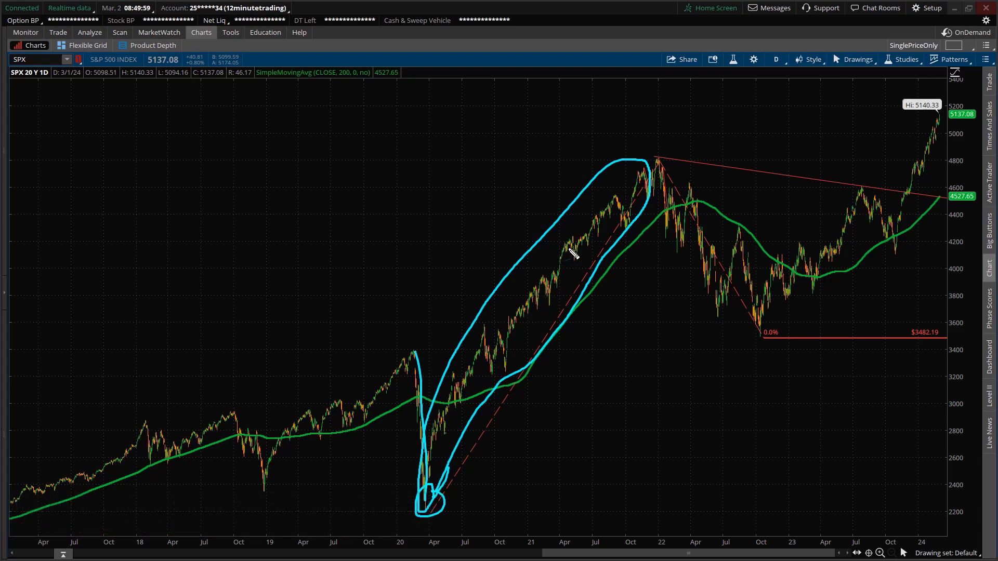
{"action": "mouse_move", "coordinate": [766, 222]}
{"action": "left_mouse_down"}
{"action": "mouse_move", "coordinate": [713, 174]}
{"action": "mouse_move", "coordinate": [655, 193]}
{"action": "mouse_move", "coordinate": [680, 283]}
{"action": "mouse_move", "coordinate": [757, 344]}
{"action": "mouse_move", "coordinate": [793, 266]}
{"action": "mouse_move", "coordinate": [763, 217]}
{"action": "left_mouse_up"}
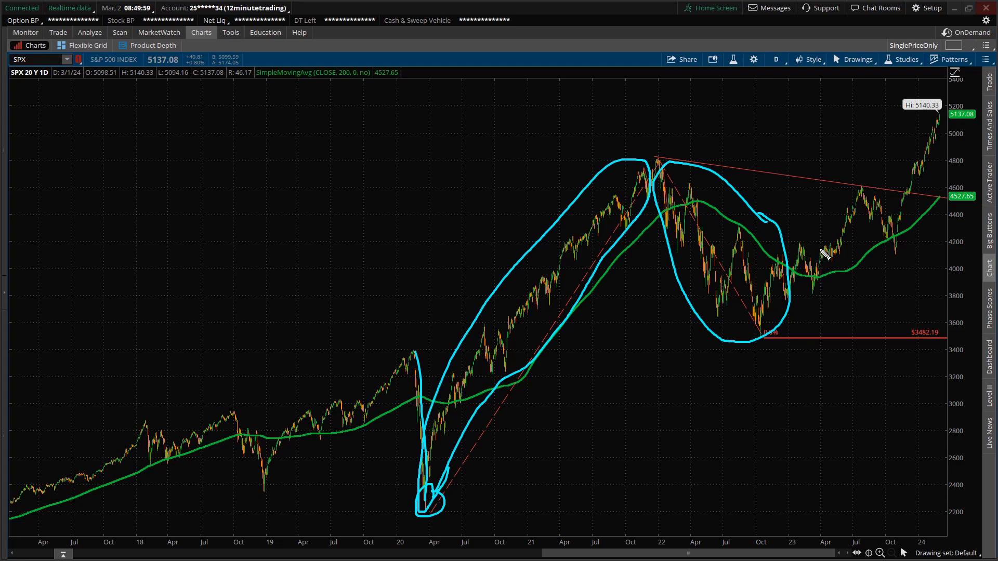
{"action": "mouse_move", "coordinate": [802, 241]}
{"action": "left_mouse_down"}
{"action": "mouse_move", "coordinate": [853, 238]}
{"action": "mouse_move", "coordinate": [858, 197]}
{"action": "left_mouse_up"}
Draw magenta arrows up the 2020–21 and 2023–24 rallies and down the 2022 decline, with zigzags and a circle at the bottom
{"action": "mouse_move", "coordinate": [438, 434]}
{"action": "left_mouse_down"}
{"action": "mouse_move", "coordinate": [522, 294]}
{"action": "mouse_move", "coordinate": [631, 175]}
{"action": "mouse_move", "coordinate": [607, 202]}
{"action": "left_mouse_up"}
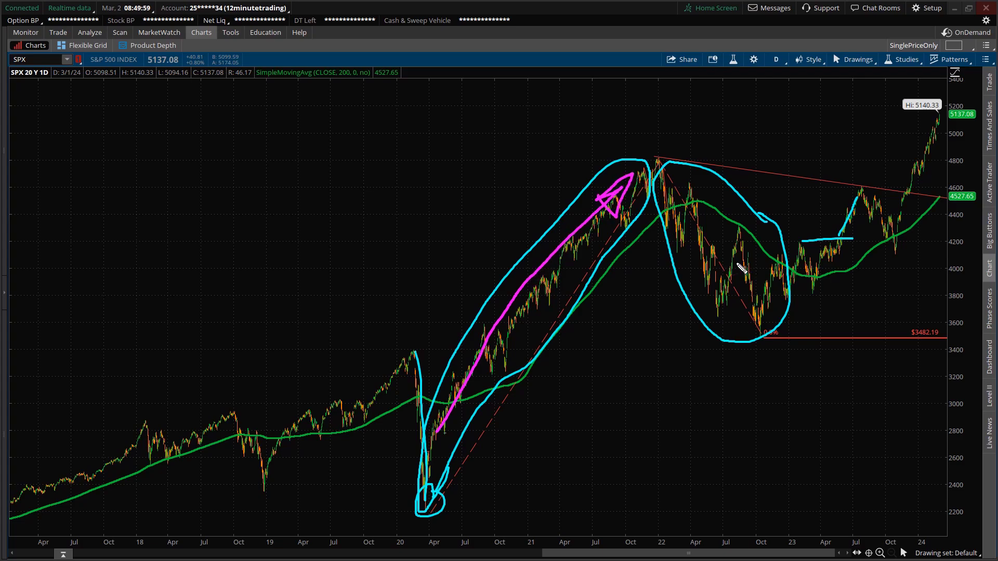
{"action": "mouse_move", "coordinate": [669, 180]}
{"action": "left_mouse_down"}
{"action": "mouse_move", "coordinate": [727, 269]}
{"action": "mouse_move", "coordinate": [712, 260]}
{"action": "left_mouse_up"}
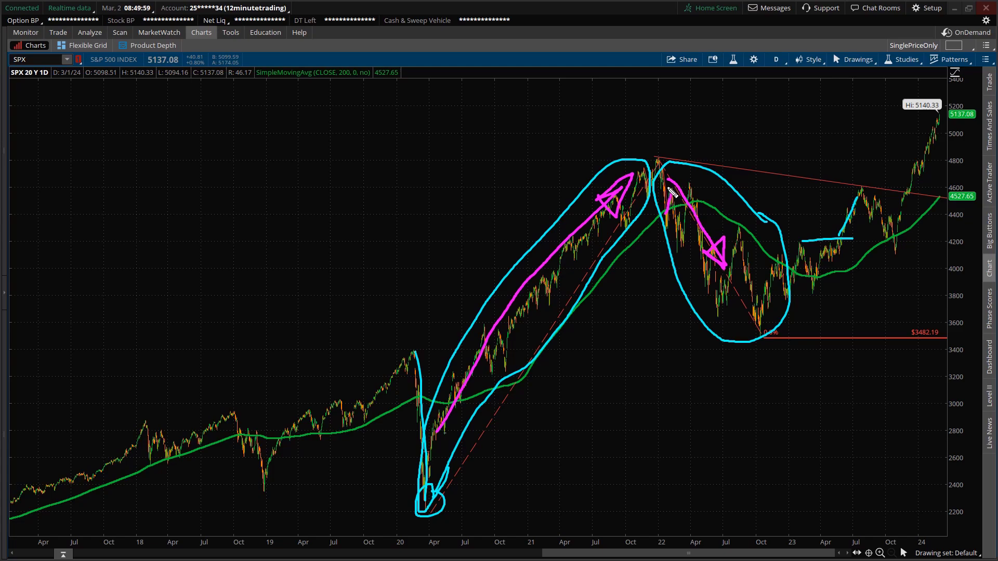
{"action": "left_click_drag", "start_coordinate": [559, 261], "coordinate": [588, 234]}
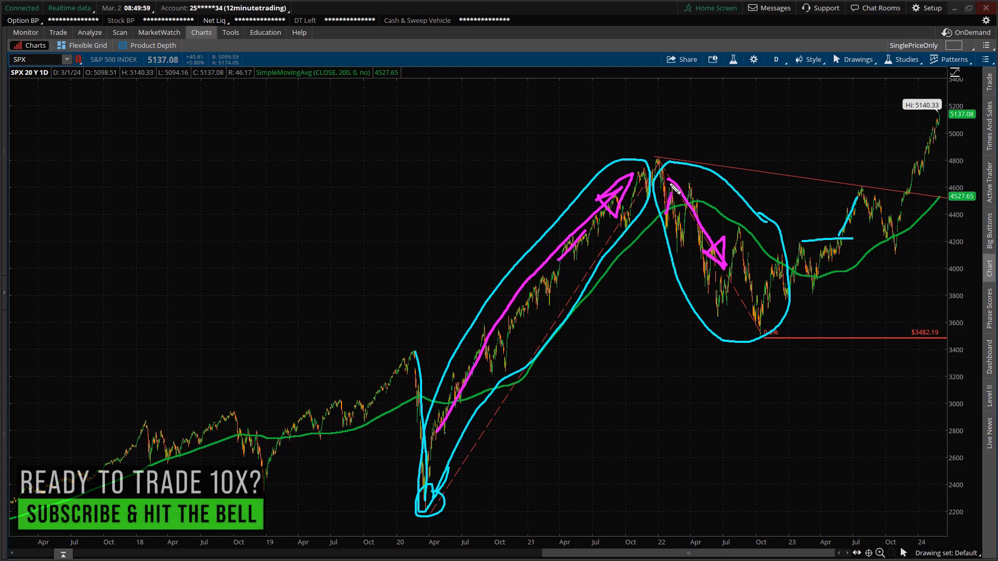
{"action": "mouse_move", "coordinate": [675, 188]}
{"action": "left_mouse_down"}
{"action": "mouse_move", "coordinate": [685, 241]}
{"action": "mouse_move", "coordinate": [695, 193]}
{"action": "left_mouse_up"}
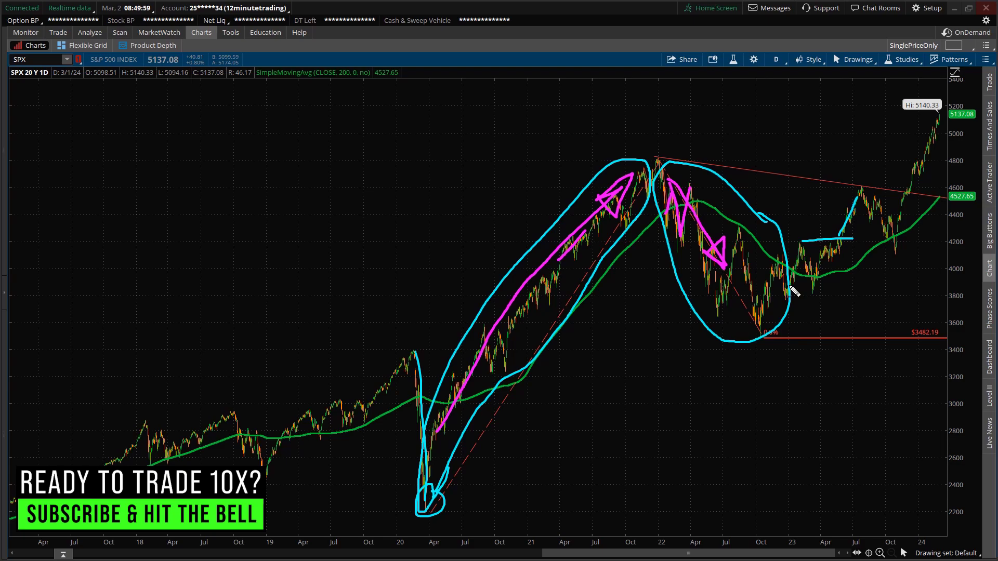
{"action": "mouse_move", "coordinate": [789, 285]}
{"action": "left_mouse_down"}
{"action": "mouse_move", "coordinate": [747, 232]}
{"action": "mouse_move", "coordinate": [705, 312]}
{"action": "mouse_move", "coordinate": [777, 299]}
{"action": "mouse_move", "coordinate": [768, 249]}
{"action": "mouse_move", "coordinate": [829, 252]}
{"action": "mouse_move", "coordinate": [848, 210]}
{"action": "mouse_move", "coordinate": [843, 222]}
{"action": "left_mouse_up"}
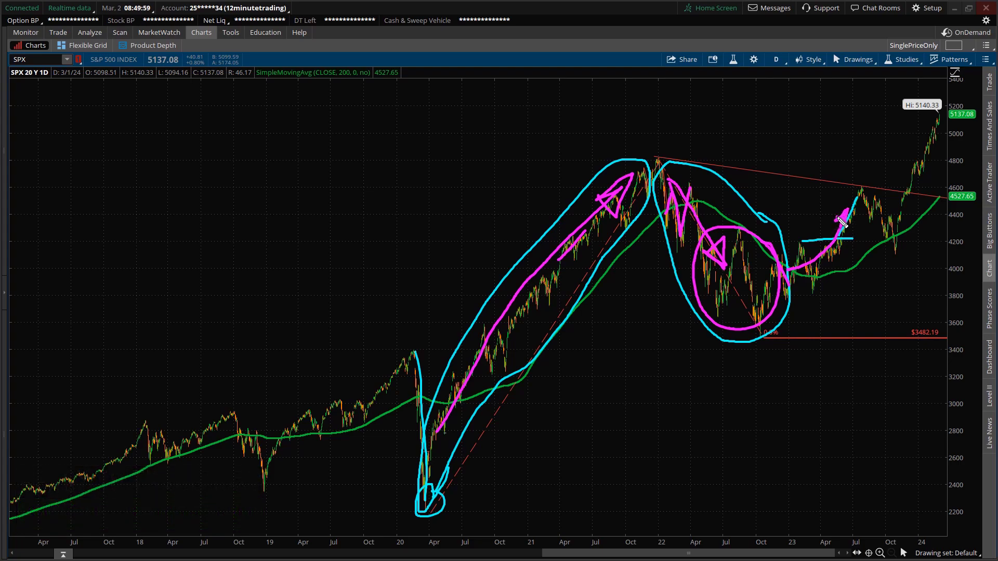
{"action": "mouse_move", "coordinate": [708, 214]}
{"action": "left_mouse_down"}
{"action": "mouse_move", "coordinate": [705, 264]}
{"action": "mouse_move", "coordinate": [749, 300]}
{"action": "left_mouse_up"}
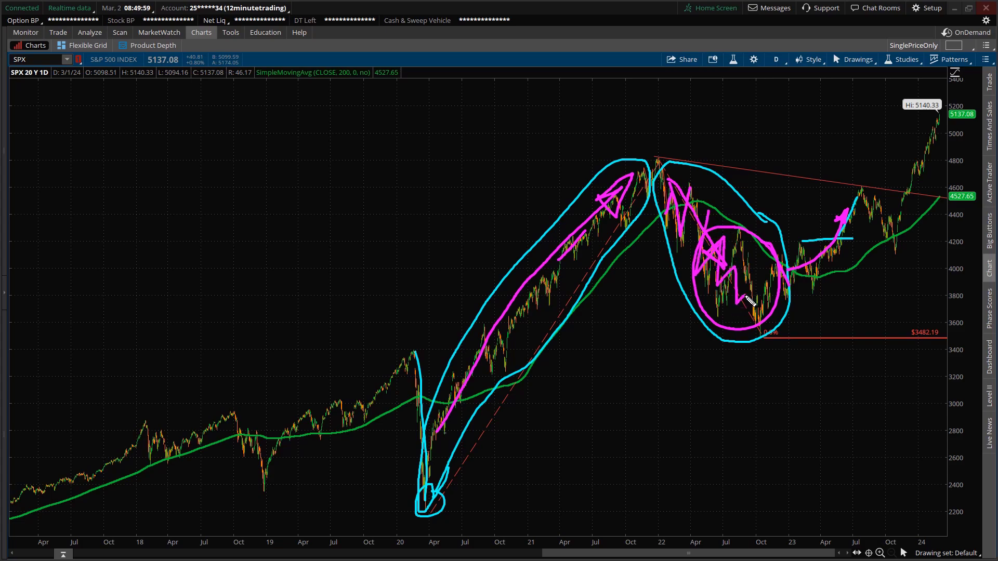
{"action": "mouse_move", "coordinate": [829, 263]}
{"action": "left_mouse_down"}
{"action": "mouse_move", "coordinate": [868, 229]}
{"action": "mouse_move", "coordinate": [910, 163]}
{"action": "mouse_move", "coordinate": [893, 169]}
{"action": "left_mouse_up"}
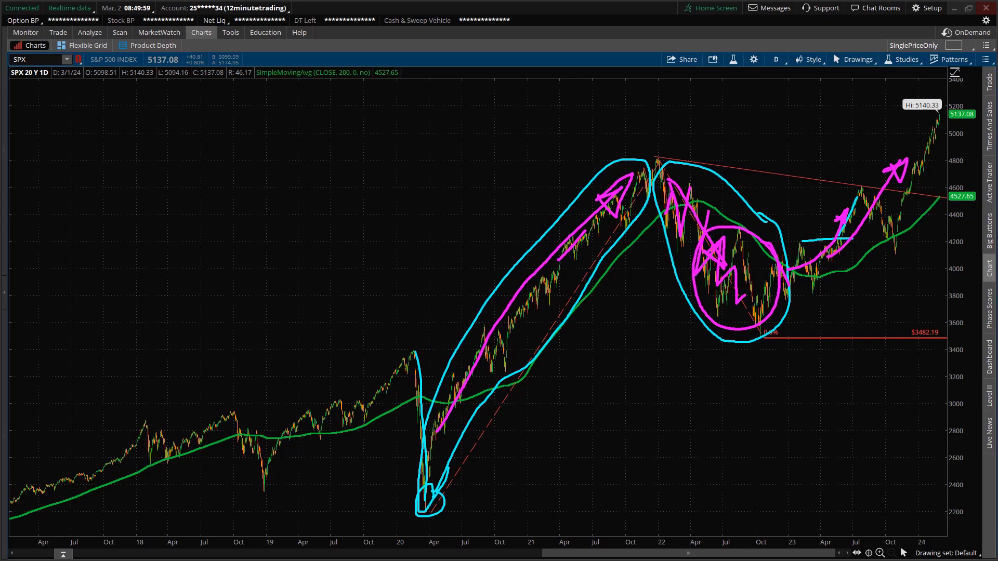
Draw red zigzags down the 2022 decline and red arrows at the 2022 top, low and 2023 recovery
{"action": "mouse_move", "coordinate": [679, 179]}
{"action": "left_mouse_down"}
{"action": "mouse_move", "coordinate": [681, 239]}
{"action": "mouse_move", "coordinate": [724, 281]}
{"action": "mouse_move", "coordinate": [732, 242]}
{"action": "left_mouse_up"}
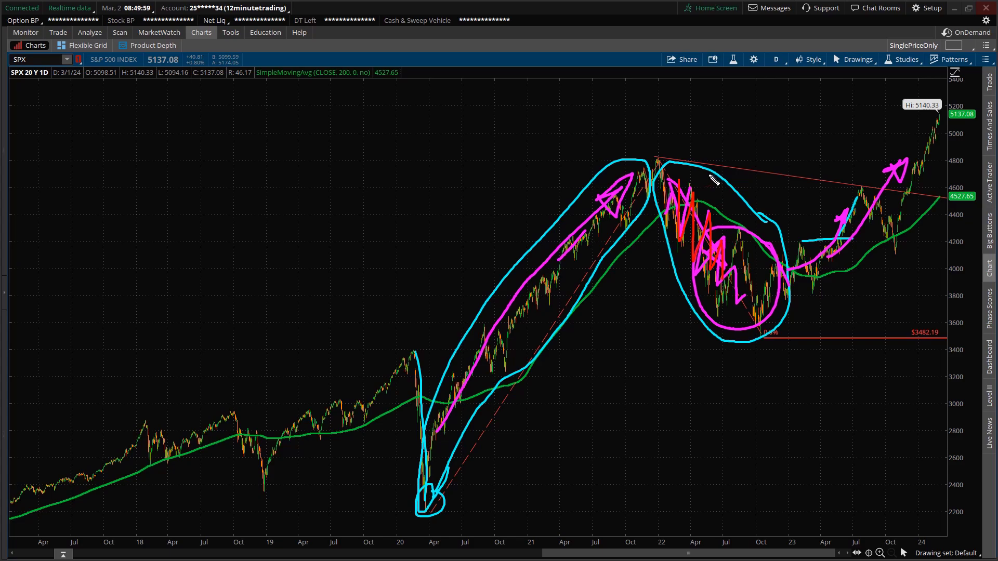
{"action": "mouse_move", "coordinate": [708, 109]}
{"action": "left_mouse_down"}
{"action": "mouse_move", "coordinate": [626, 151]}
{"action": "mouse_move", "coordinate": [614, 135]}
{"action": "mouse_move", "coordinate": [650, 139]}
{"action": "mouse_move", "coordinate": [612, 134]}
{"action": "left_mouse_up"}
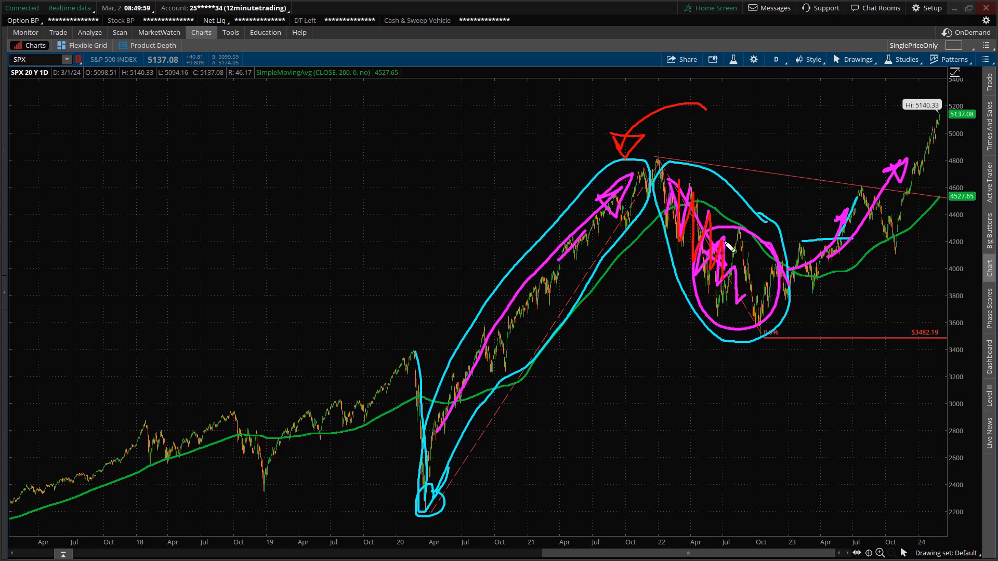
{"action": "mouse_move", "coordinate": [730, 247]}
{"action": "left_mouse_down"}
{"action": "mouse_move", "coordinate": [735, 286]}
{"action": "mouse_move", "coordinate": [776, 330]}
{"action": "left_mouse_up"}
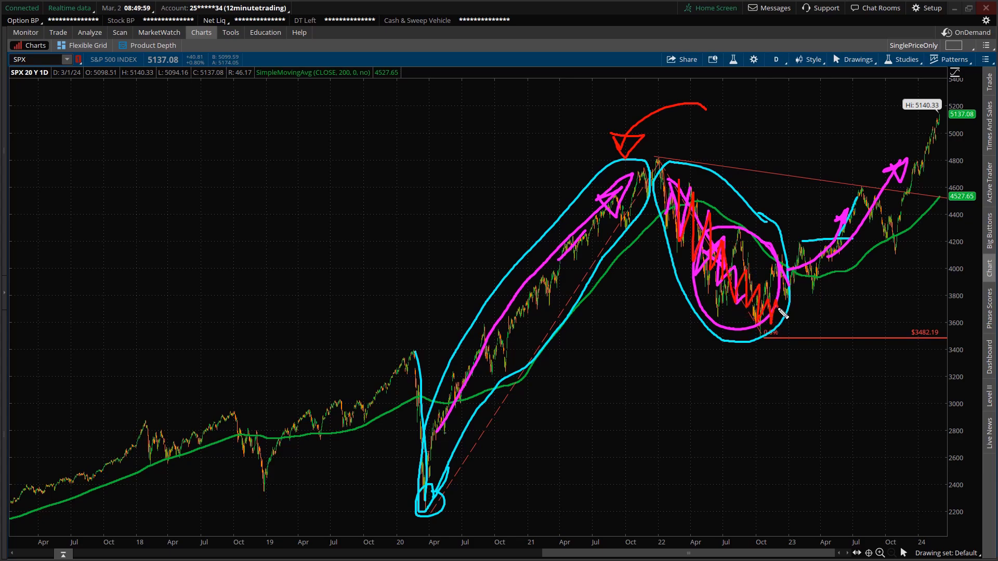
{"action": "mouse_move", "coordinate": [779, 311]}
{"action": "left_mouse_down"}
{"action": "mouse_move", "coordinate": [843, 235]}
{"action": "mouse_move", "coordinate": [831, 251]}
{"action": "left_mouse_up"}
{"action": "left_click_drag", "start_coordinate": [836, 285], "coordinate": [787, 300]}
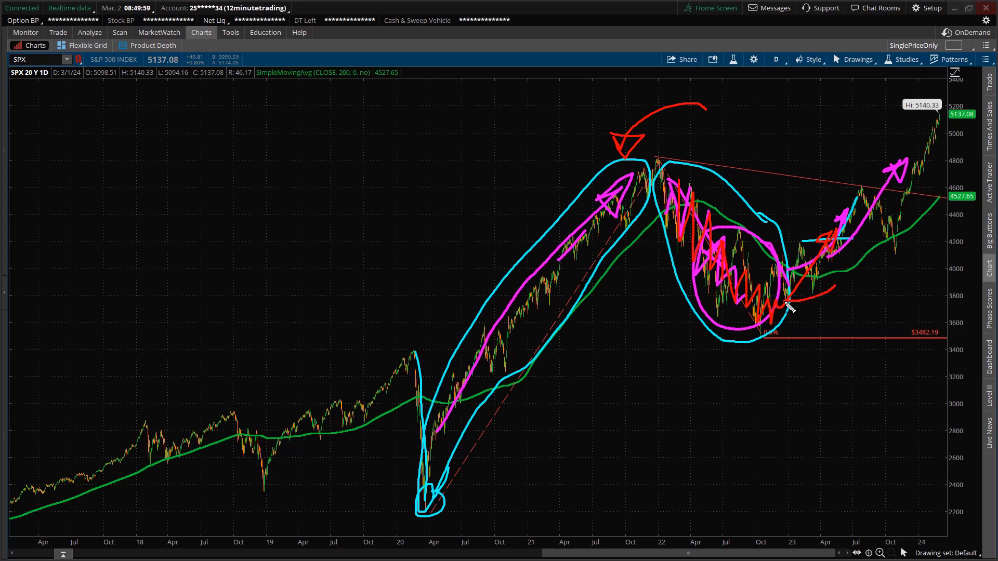
{"action": "mouse_move", "coordinate": [729, 414]}
{"action": "left_mouse_down"}
{"action": "mouse_move", "coordinate": [734, 370]}
{"action": "mouse_move", "coordinate": [721, 367]}
{"action": "mouse_move", "coordinate": [749, 368]}
{"action": "mouse_move", "coordinate": [733, 370]}
{"action": "left_mouse_up"}
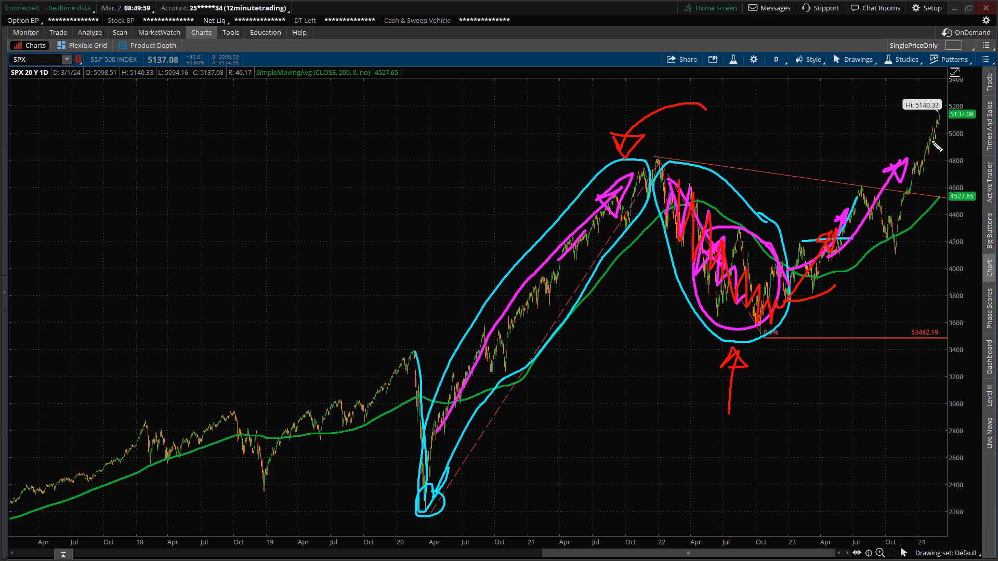
{"action": "mouse_move", "coordinate": [943, 140]}
{"action": "left_mouse_down"}
{"action": "mouse_move", "coordinate": [930, 120]}
{"action": "mouse_move", "coordinate": [941, 150]}
{"action": "left_mouse_up"}
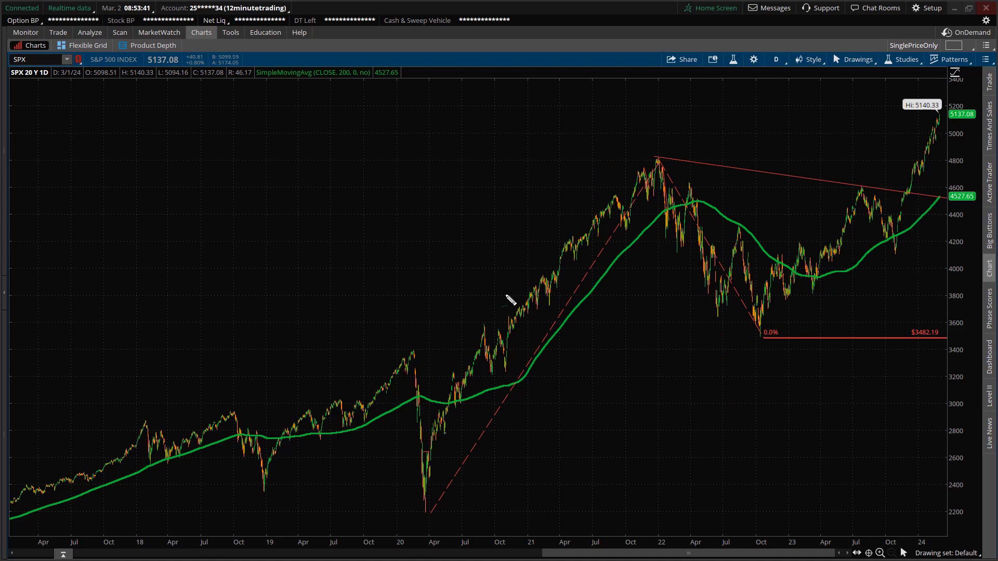
Sketch cyan lines along the 2021 rally and circle the 2022 decline and the recent rally to 5140
{"action": "mouse_move", "coordinate": [494, 311]}
{"action": "left_mouse_down"}
{"action": "mouse_move", "coordinate": [548, 255]}
{"action": "mouse_move", "coordinate": [562, 225]}
{"action": "left_mouse_up"}
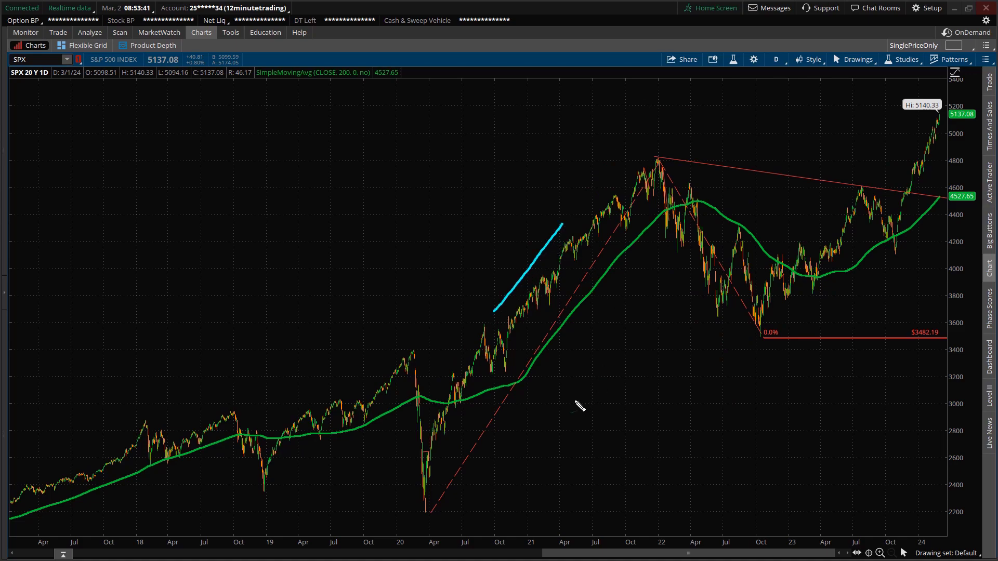
{"action": "mouse_move", "coordinate": [568, 411]}
{"action": "left_mouse_down"}
{"action": "mouse_move", "coordinate": [581, 355]}
{"action": "mouse_move", "coordinate": [629, 355]}
{"action": "mouse_move", "coordinate": [643, 381]}
{"action": "mouse_move", "coordinate": [658, 278]}
{"action": "mouse_move", "coordinate": [679, 299]}
{"action": "mouse_move", "coordinate": [696, 295]}
{"action": "left_mouse_up"}
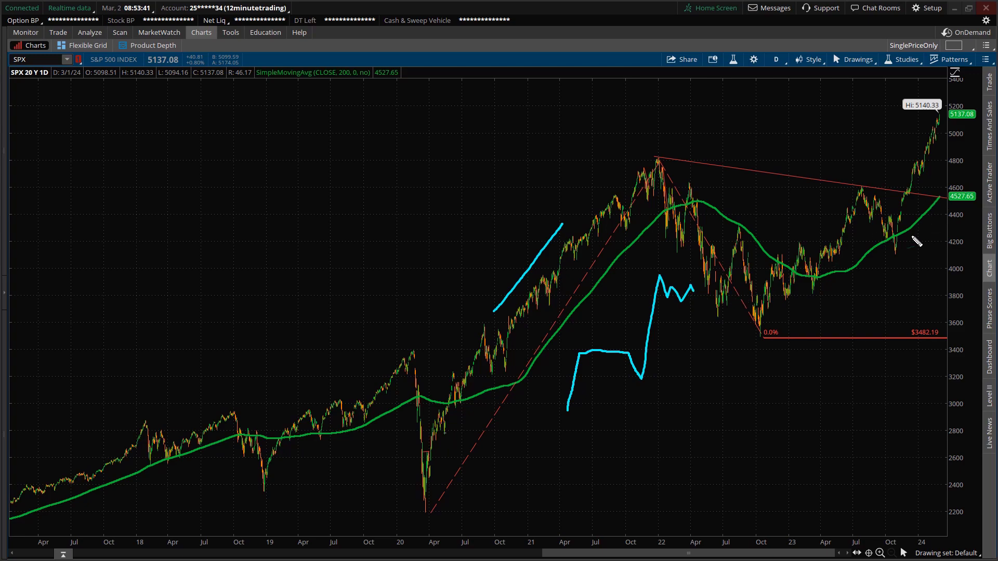
{"action": "mouse_move", "coordinate": [899, 251]}
{"action": "left_mouse_down"}
{"action": "mouse_move", "coordinate": [947, 117]}
{"action": "mouse_move", "coordinate": [925, 135]}
{"action": "mouse_move", "coordinate": [897, 206]}
{"action": "mouse_move", "coordinate": [899, 250]}
{"action": "left_mouse_up"}
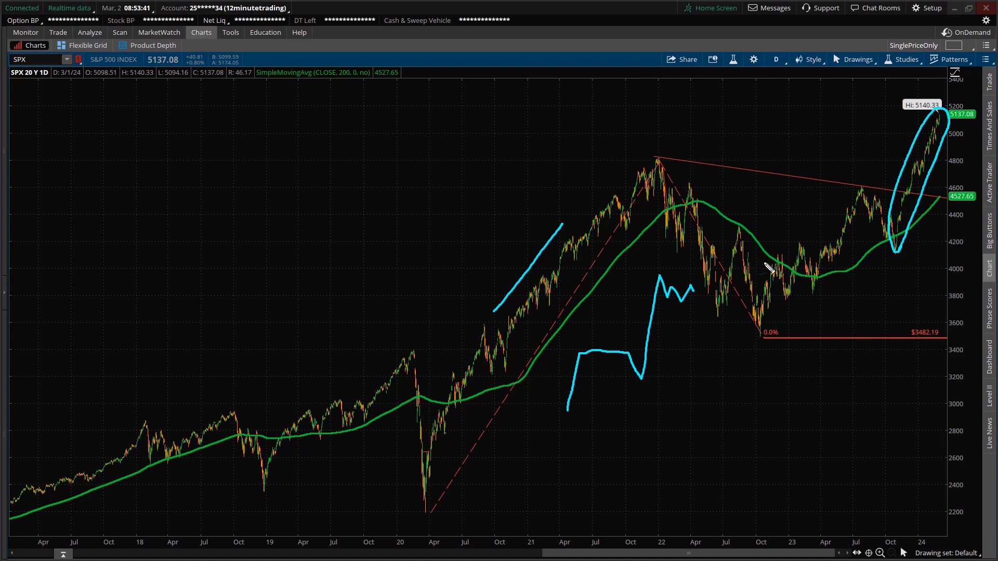
{"action": "mouse_move", "coordinate": [775, 294]}
{"action": "left_mouse_down"}
{"action": "mouse_move", "coordinate": [752, 231]}
{"action": "mouse_move", "coordinate": [694, 159]}
{"action": "mouse_move", "coordinate": [655, 177]}
{"action": "mouse_move", "coordinate": [660, 245]}
{"action": "mouse_move", "coordinate": [730, 326]}
{"action": "mouse_move", "coordinate": [769, 331]}
{"action": "mouse_move", "coordinate": [775, 286]}
{"action": "left_mouse_up"}
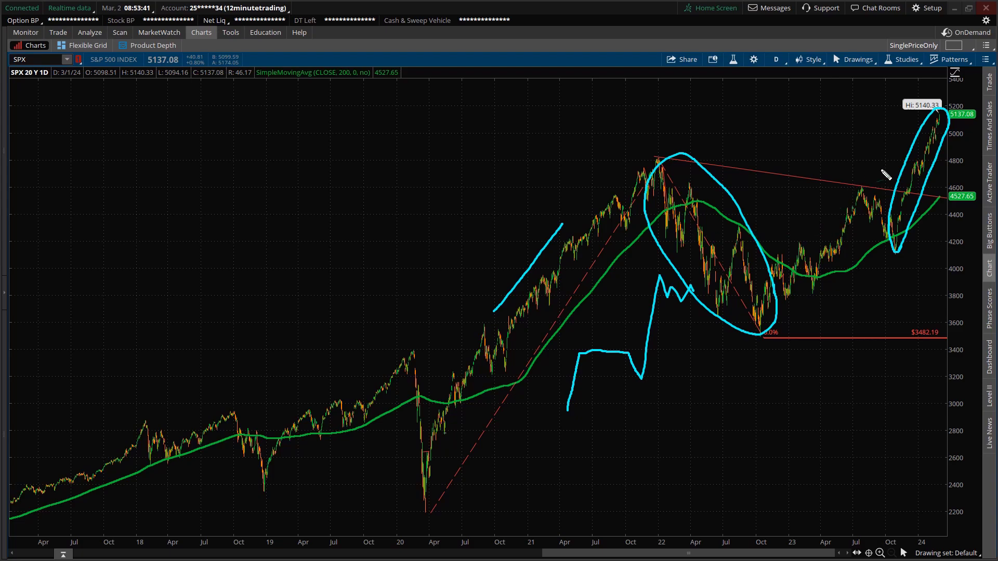
{"action": "mouse_move", "coordinate": [792, 202]}
{"action": "left_mouse_down"}
{"action": "mouse_move", "coordinate": [754, 225]}
{"action": "mouse_move", "coordinate": [761, 208]}
{"action": "mouse_move", "coordinate": [770, 227]}
{"action": "mouse_move", "coordinate": [752, 227]}
{"action": "mouse_move", "coordinate": [894, 159]}
{"action": "mouse_move", "coordinate": [888, 152]}
{"action": "mouse_move", "coordinate": [899, 156]}
{"action": "mouse_move", "coordinate": [879, 174]}
{"action": "mouse_move", "coordinate": [883, 154]}
{"action": "left_mouse_up"}
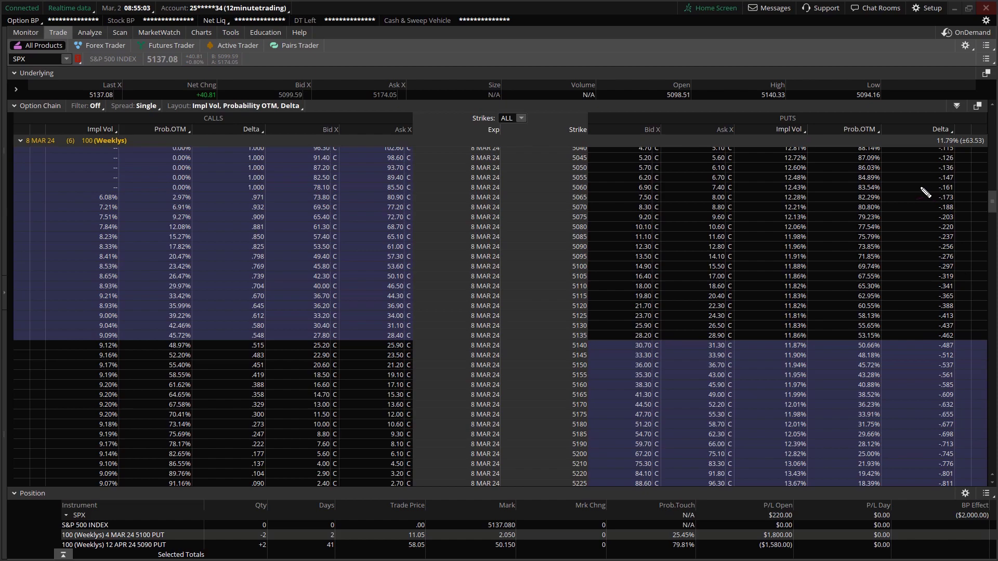
Mark the -.161 delta put, the 5060 put bid of 6.90 and the 5200 call bid of 5.60
{"action": "left_click_drag", "start_coordinate": [920, 186], "coordinate": [932, 187]}
{"action": "mouse_move", "coordinate": [593, 189]}
{"action": "left_mouse_down"}
{"action": "mouse_move", "coordinate": [615, 188]}
{"action": "mouse_move", "coordinate": [593, 189]}
{"action": "mouse_move", "coordinate": [603, 187]}
{"action": "left_mouse_up"}
{"action": "mouse_move", "coordinate": [275, 455]}
{"action": "left_mouse_down"}
{"action": "mouse_move", "coordinate": [293, 454]}
{"action": "mouse_move", "coordinate": [273, 454]}
{"action": "left_mouse_up"}
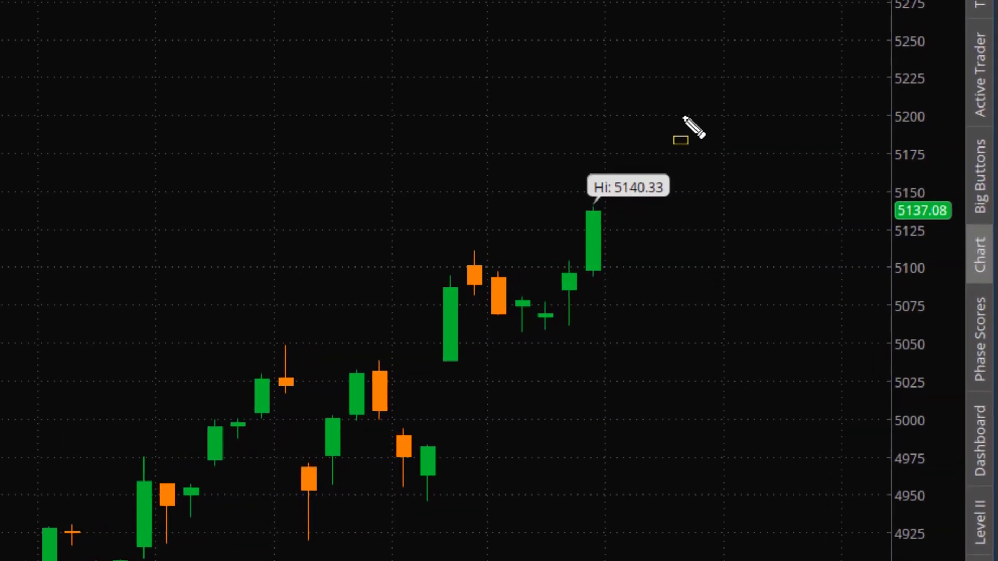
Draw a yellow 5060–5200 box right of the last candle with magenta lines fanning to it
{"action": "mouse_move", "coordinate": [684, 118]}
{"action": "left_mouse_down"}
{"action": "mouse_move", "coordinate": [711, 142]}
{"action": "mouse_move", "coordinate": [718, 167]}
{"action": "mouse_move", "coordinate": [728, 331]}
{"action": "mouse_move", "coordinate": [778, 328]}
{"action": "left_mouse_up"}
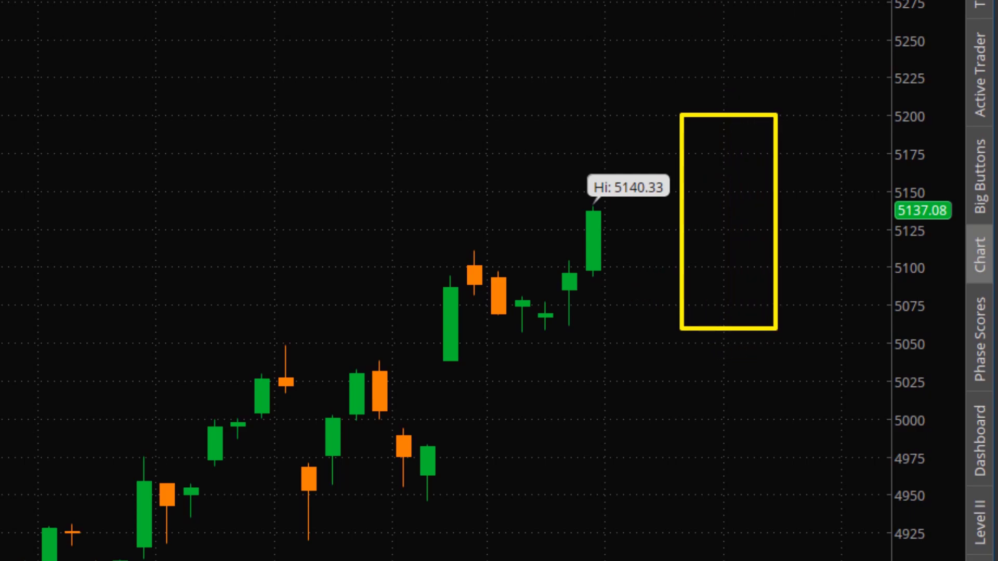
{"action": "mouse_move", "coordinate": [601, 204]}
{"action": "left_mouse_down"}
{"action": "mouse_move", "coordinate": [682, 122]}
{"action": "mouse_move", "coordinate": [603, 204]}
{"action": "mouse_move", "coordinate": [676, 315]}
{"action": "left_mouse_up"}
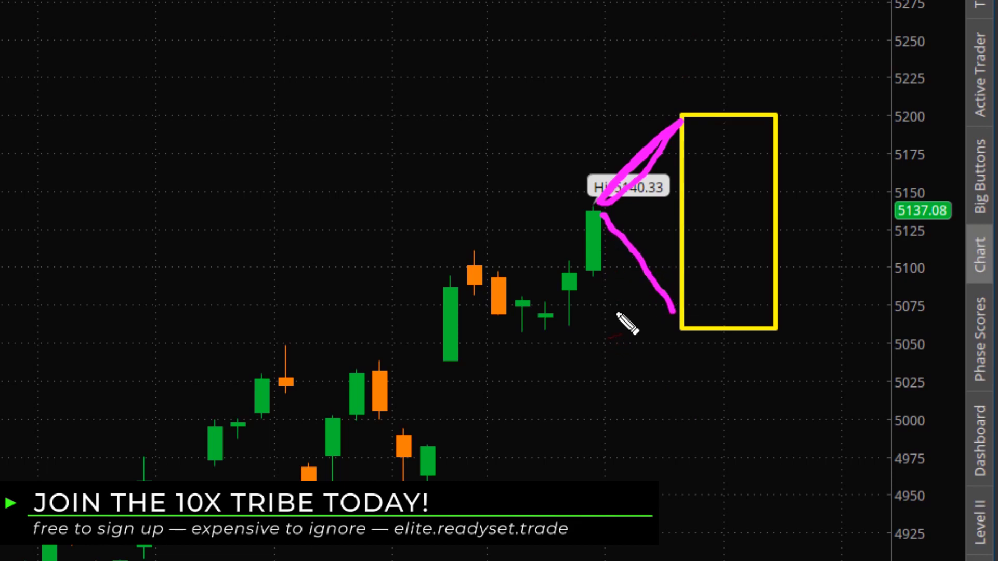
Mark 5075 with a red line, then draw red arrows down toward 4950 and up past the box
{"action": "left_click_drag", "start_coordinate": [613, 309], "coordinate": [647, 312]}
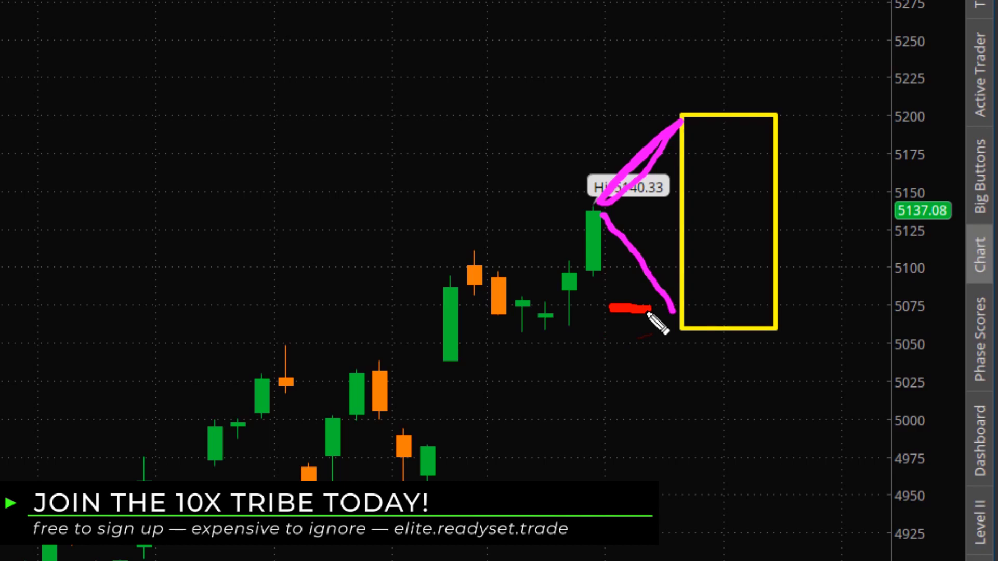
{"action": "mouse_move", "coordinate": [612, 259]}
{"action": "left_mouse_down"}
{"action": "mouse_move", "coordinate": [646, 453]}
{"action": "mouse_move", "coordinate": [630, 433]}
{"action": "mouse_move", "coordinate": [654, 492]}
{"action": "mouse_move", "coordinate": [634, 433]}
{"action": "mouse_move", "coordinate": [647, 453]}
{"action": "left_mouse_up"}
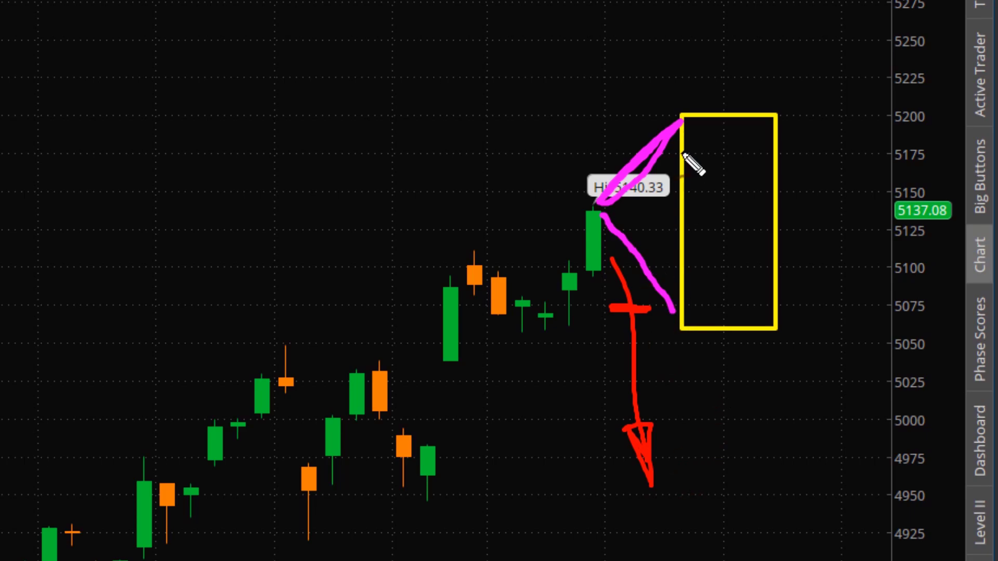
{"action": "mouse_move", "coordinate": [612, 208]}
{"action": "left_mouse_down"}
{"action": "mouse_move", "coordinate": [654, 159]}
{"action": "mouse_move", "coordinate": [713, 59]}
{"action": "mouse_move", "coordinate": [693, 63]}
{"action": "mouse_move", "coordinate": [729, 16]}
{"action": "mouse_move", "coordinate": [699, 60]}
{"action": "left_mouse_up"}
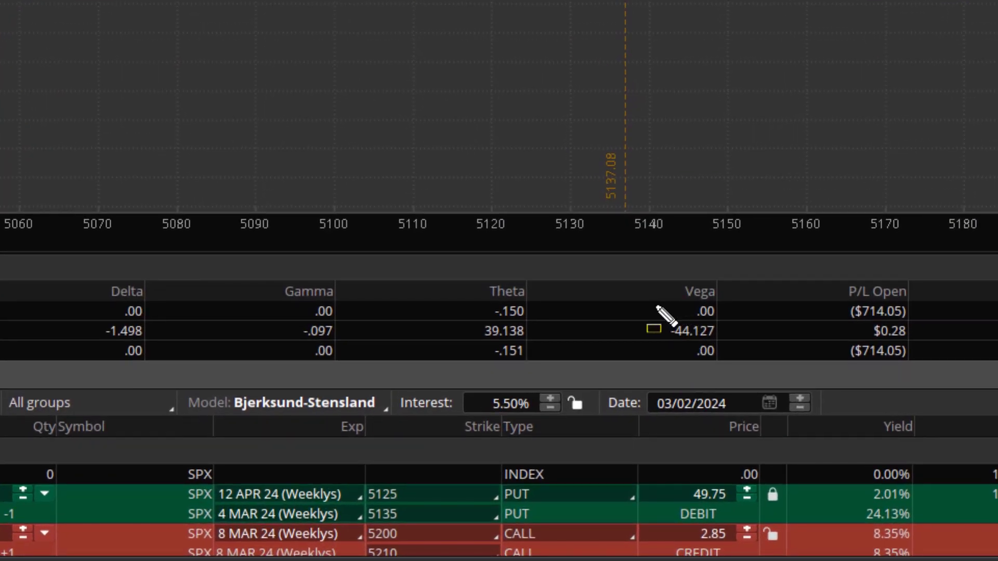
Outline the Vega values in yellow and draw red arrows to the right loss wing and up through the centre
{"action": "mouse_move", "coordinate": [647, 306]}
{"action": "left_mouse_down"}
{"action": "mouse_move", "coordinate": [665, 351]}
{"action": "mouse_move", "coordinate": [754, 351]}
{"action": "left_mouse_up"}
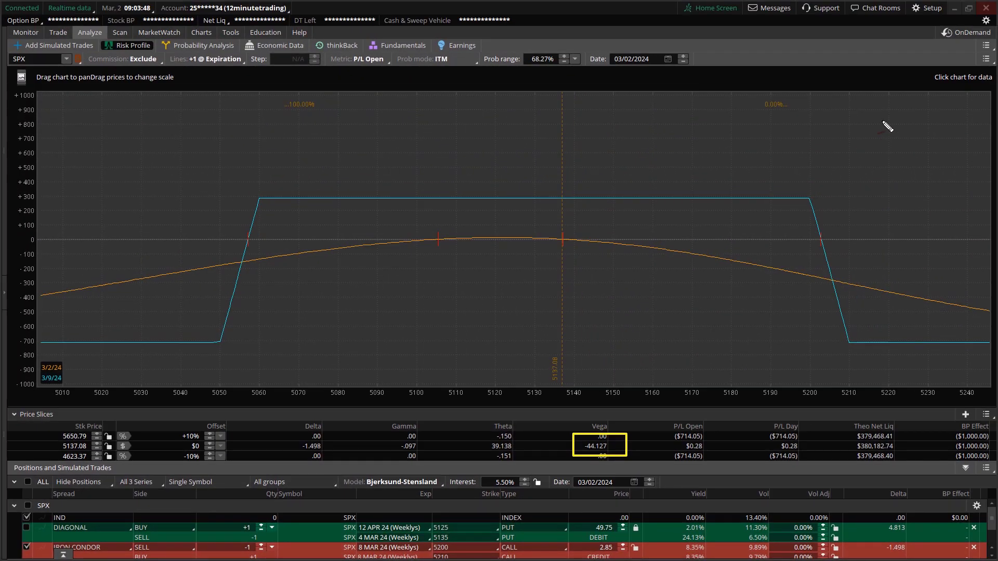
{"action": "mouse_move", "coordinate": [884, 123]}
{"action": "left_mouse_down"}
{"action": "mouse_move", "coordinate": [889, 297]}
{"action": "mouse_move", "coordinate": [911, 258]}
{"action": "mouse_move", "coordinate": [874, 260]}
{"action": "left_mouse_up"}
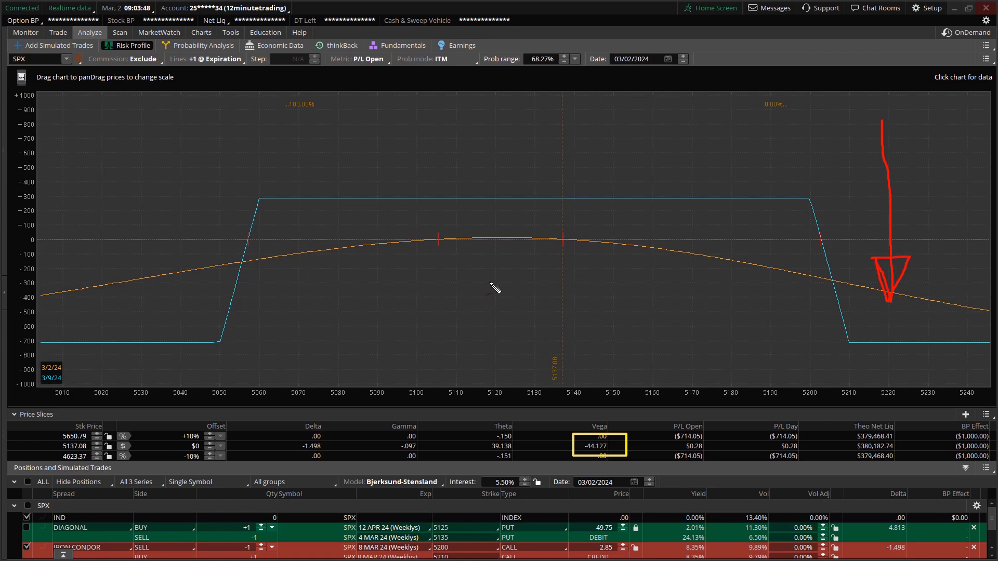
{"action": "mouse_move", "coordinate": [495, 273]}
{"action": "left_mouse_down"}
{"action": "mouse_move", "coordinate": [619, 169]}
{"action": "mouse_move", "coordinate": [656, 111]}
{"action": "left_mouse_up"}
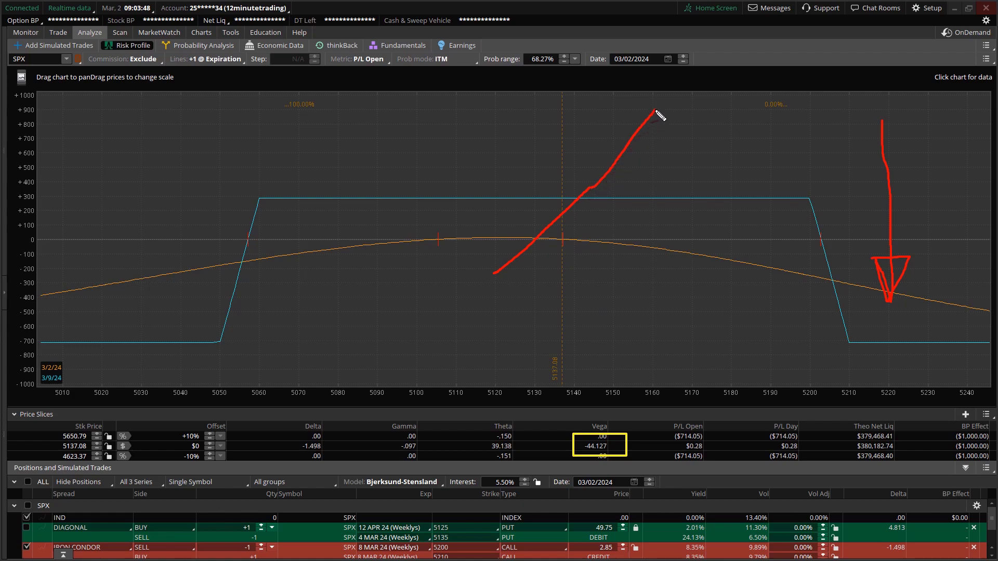
{"action": "mouse_move", "coordinate": [658, 105]}
{"action": "left_mouse_down"}
{"action": "mouse_move", "coordinate": [659, 85]}
{"action": "mouse_move", "coordinate": [667, 88]}
{"action": "left_mouse_up"}
Add magenta arrows at the profile's flat top and mark the iron condor's -44.127 vega
{"action": "mouse_move", "coordinate": [657, 117]}
{"action": "left_mouse_down"}
{"action": "mouse_move", "coordinate": [668, 209]}
{"action": "mouse_move", "coordinate": [674, 183]}
{"action": "mouse_move", "coordinate": [668, 193]}
{"action": "left_mouse_up"}
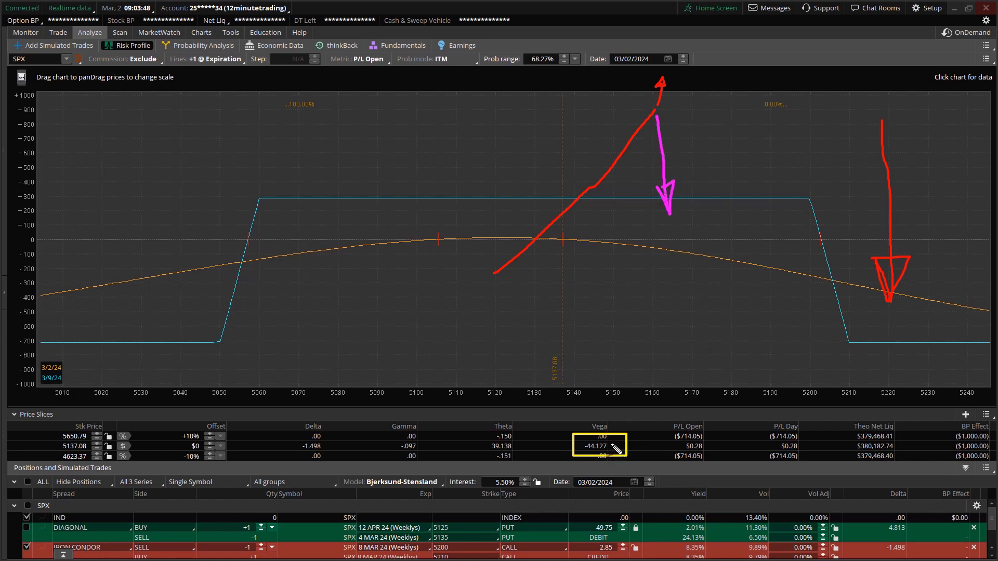
{"action": "left_click_drag", "start_coordinate": [621, 438], "coordinate": [622, 451]}
{"action": "left_click_drag", "start_coordinate": [693, 214], "coordinate": [699, 112]}
{"action": "mouse_move", "coordinate": [687, 135]}
{"action": "left_mouse_down"}
{"action": "mouse_move", "coordinate": [699, 110]}
{"action": "mouse_move", "coordinate": [708, 126]}
{"action": "left_mouse_up"}
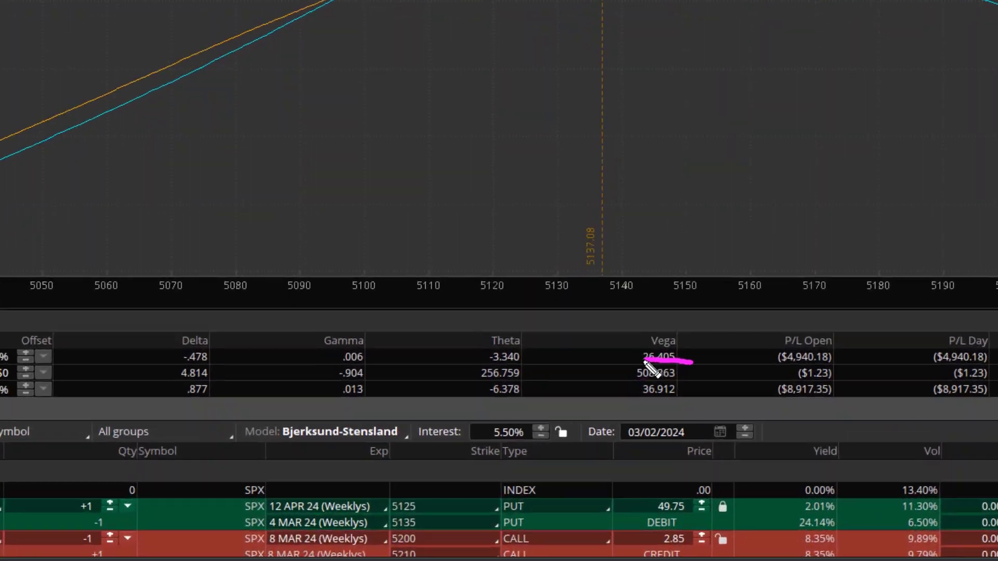
Circle and underline the diagonal's 508.863 vega and draw magenta arrows rising across the chart near 5145
{"action": "mouse_move", "coordinate": [638, 366]}
{"action": "left_mouse_down"}
{"action": "mouse_move", "coordinate": [634, 386]}
{"action": "mouse_move", "coordinate": [699, 392]}
{"action": "mouse_move", "coordinate": [720, 336]}
{"action": "left_mouse_up"}
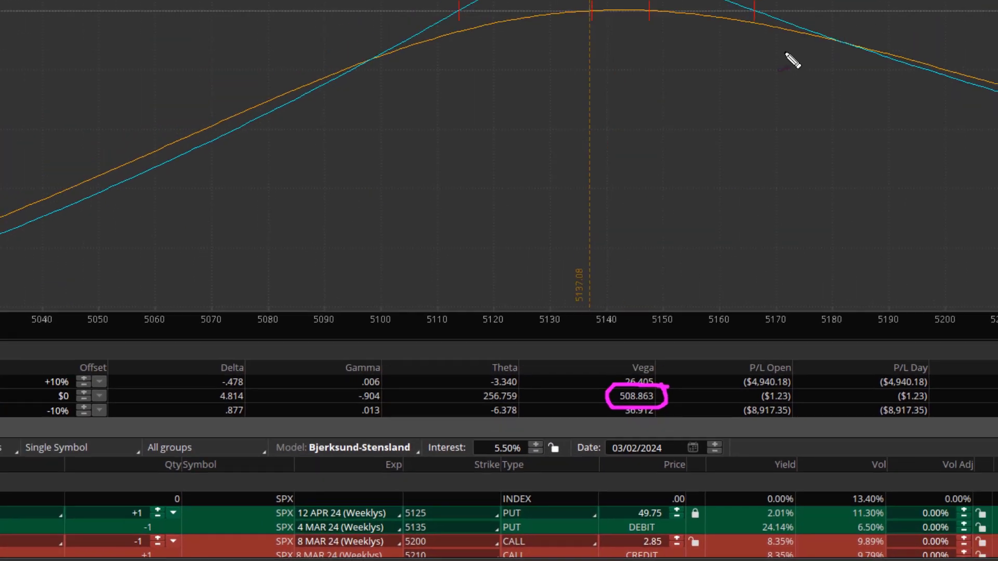
{"action": "left_click_drag", "start_coordinate": [606, 267], "coordinate": [765, 85]}
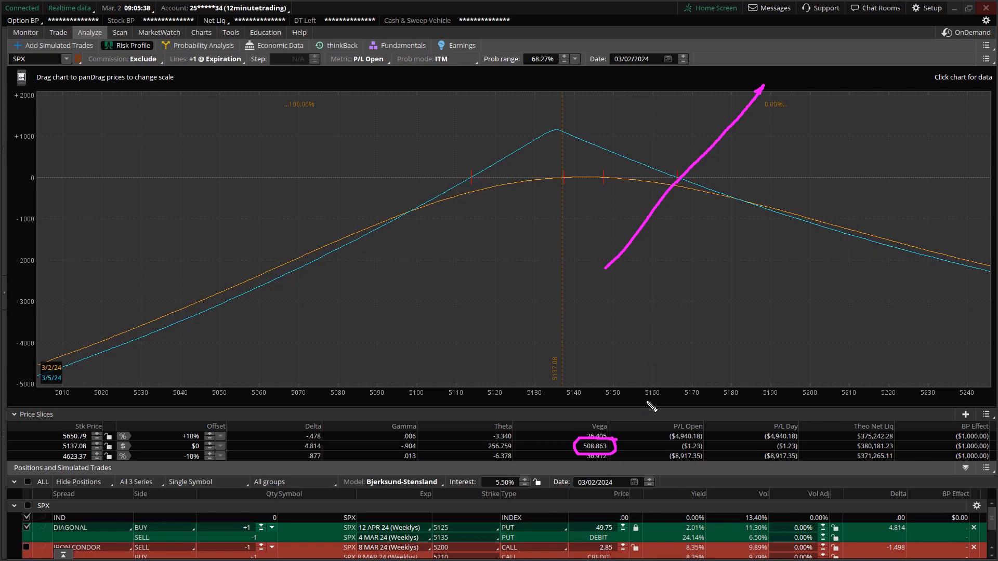
{"action": "mouse_move", "coordinate": [600, 409]}
{"action": "left_mouse_down"}
{"action": "mouse_move", "coordinate": [602, 356]}
{"action": "mouse_move", "coordinate": [608, 367]}
{"action": "left_mouse_up"}
{"action": "mouse_move", "coordinate": [768, 91]}
{"action": "left_mouse_down"}
{"action": "mouse_move", "coordinate": [775, 151]}
{"action": "mouse_move", "coordinate": [775, 139]}
{"action": "left_mouse_up"}
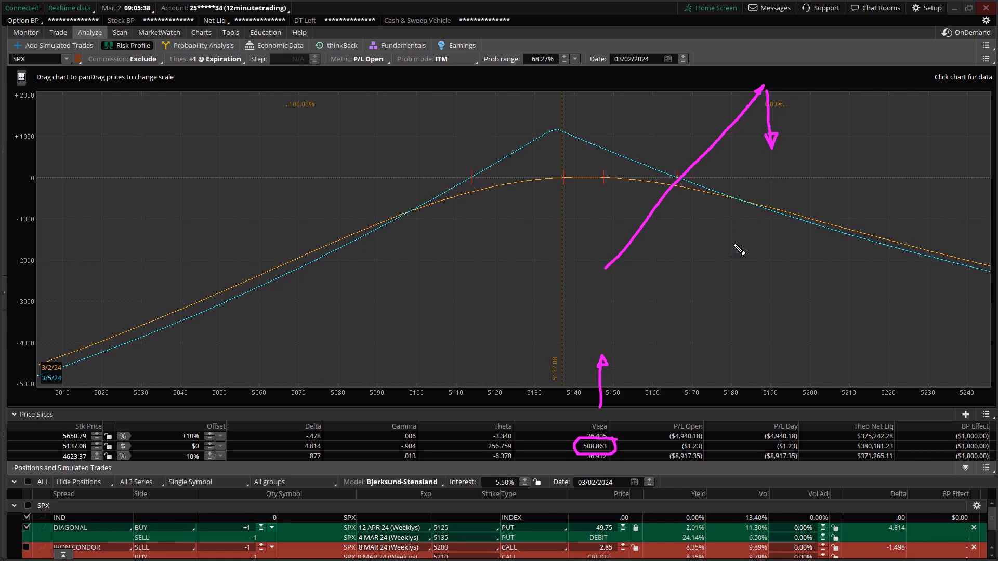
{"action": "left_click_drag", "start_coordinate": [620, 443], "coordinate": [650, 404]}
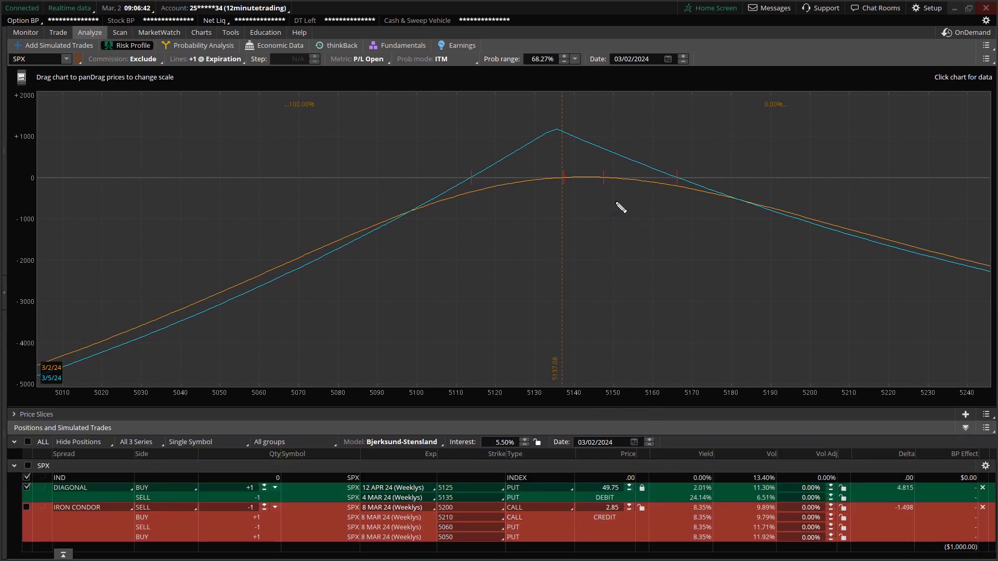
Sketch a $-labelled axis graph with a magenta decay curve, a marked time point and a red line above it
{"action": "mouse_move", "coordinate": [614, 203]}
{"action": "left_mouse_down"}
{"action": "mouse_move", "coordinate": [617, 366]}
{"action": "mouse_move", "coordinate": [950, 366]}
{"action": "left_mouse_up"}
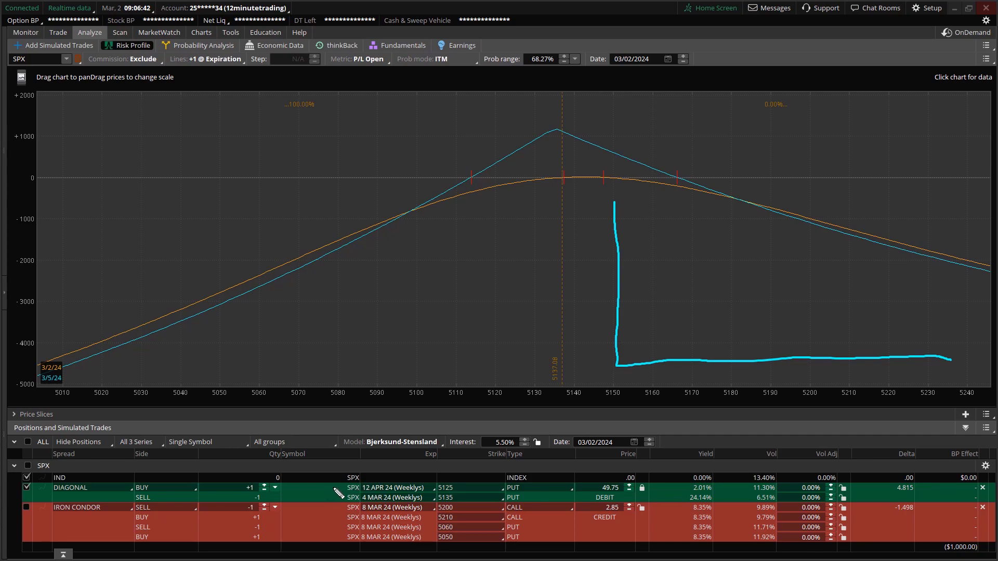
{"action": "mouse_move", "coordinate": [348, 497]}
{"action": "left_mouse_down"}
{"action": "mouse_move", "coordinate": [346, 488]}
{"action": "mouse_move", "coordinate": [358, 491]}
{"action": "left_mouse_up"}
{"action": "mouse_move", "coordinate": [594, 269]}
{"action": "left_mouse_down"}
{"action": "mouse_move", "coordinate": [582, 276]}
{"action": "mouse_move", "coordinate": [597, 285]}
{"action": "mouse_move", "coordinate": [583, 284]}
{"action": "mouse_move", "coordinate": [592, 285]}
{"action": "mouse_move", "coordinate": [598, 267]}
{"action": "mouse_move", "coordinate": [601, 283]}
{"action": "left_mouse_up"}
{"action": "mouse_move", "coordinate": [623, 260]}
{"action": "left_mouse_down"}
{"action": "mouse_move", "coordinate": [720, 271]}
{"action": "mouse_move", "coordinate": [745, 292]}
{"action": "mouse_move", "coordinate": [769, 354]}
{"action": "left_mouse_up"}
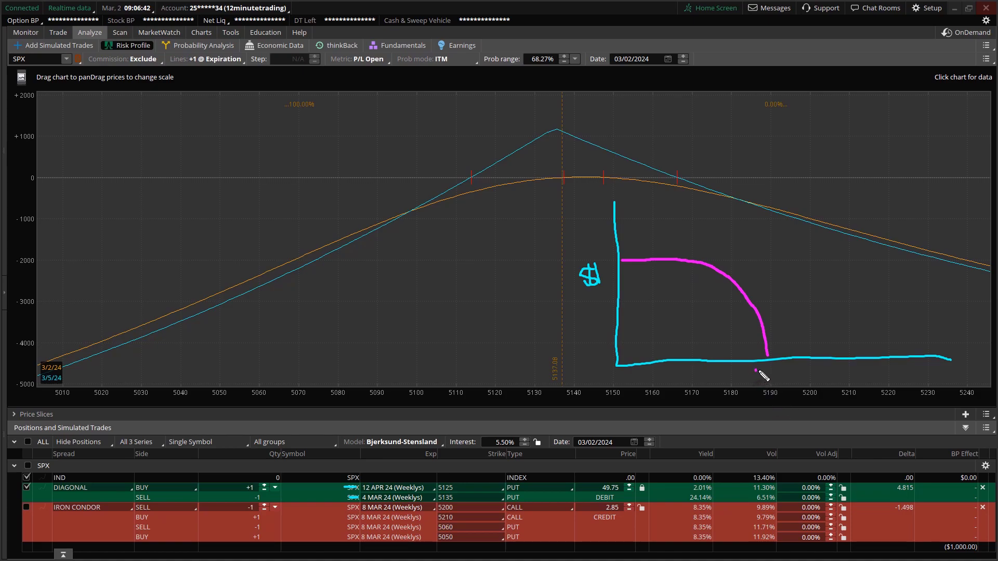
{"action": "mouse_move", "coordinate": [756, 371]}
{"action": "left_mouse_down"}
{"action": "mouse_move", "coordinate": [755, 391]}
{"action": "mouse_move", "coordinate": [768, 396]}
{"action": "mouse_move", "coordinate": [780, 381]}
{"action": "left_mouse_up"}
{"action": "left_click_drag", "start_coordinate": [618, 224], "coordinate": [763, 233]}
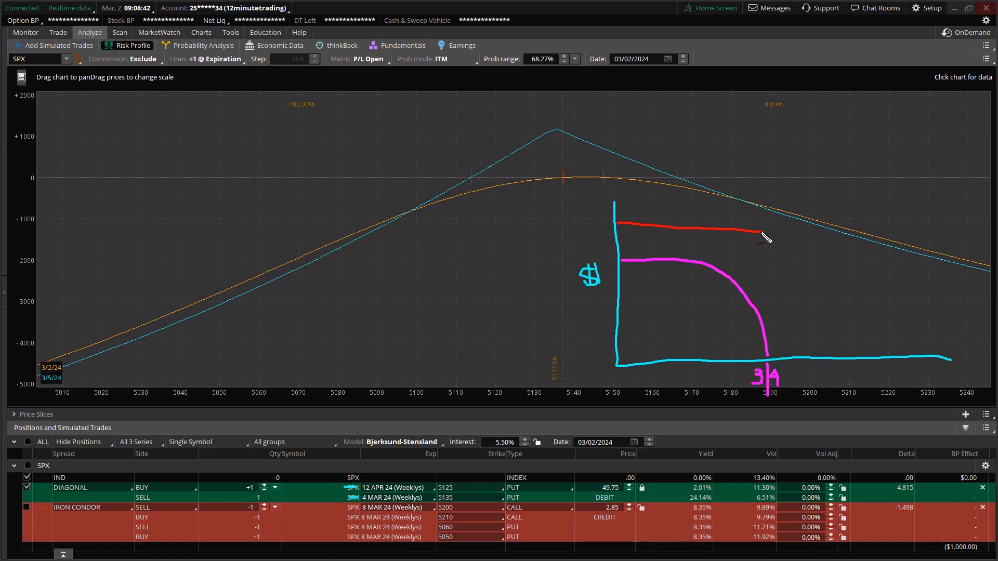
Extend the red curve rightward and mark its gap to the magenta curve with a brace and delta symbol
{"action": "mouse_move", "coordinate": [762, 233]}
{"action": "left_mouse_down"}
{"action": "mouse_move", "coordinate": [878, 246]}
{"action": "mouse_move", "coordinate": [910, 261]}
{"action": "mouse_move", "coordinate": [962, 362]}
{"action": "left_mouse_up"}
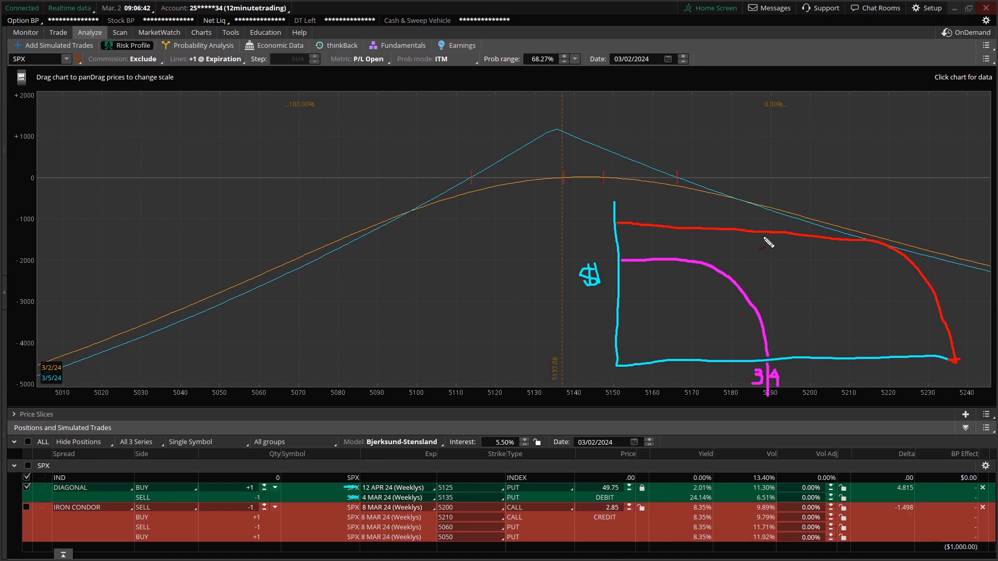
{"action": "mouse_move", "coordinate": [763, 239]}
{"action": "left_mouse_down"}
{"action": "mouse_move", "coordinate": [775, 251]}
{"action": "mouse_move", "coordinate": [772, 348]}
{"action": "left_mouse_up"}
{"action": "mouse_move", "coordinate": [788, 295]}
{"action": "left_mouse_down"}
{"action": "mouse_move", "coordinate": [804, 295]}
{"action": "mouse_move", "coordinate": [788, 298]}
{"action": "left_mouse_up"}
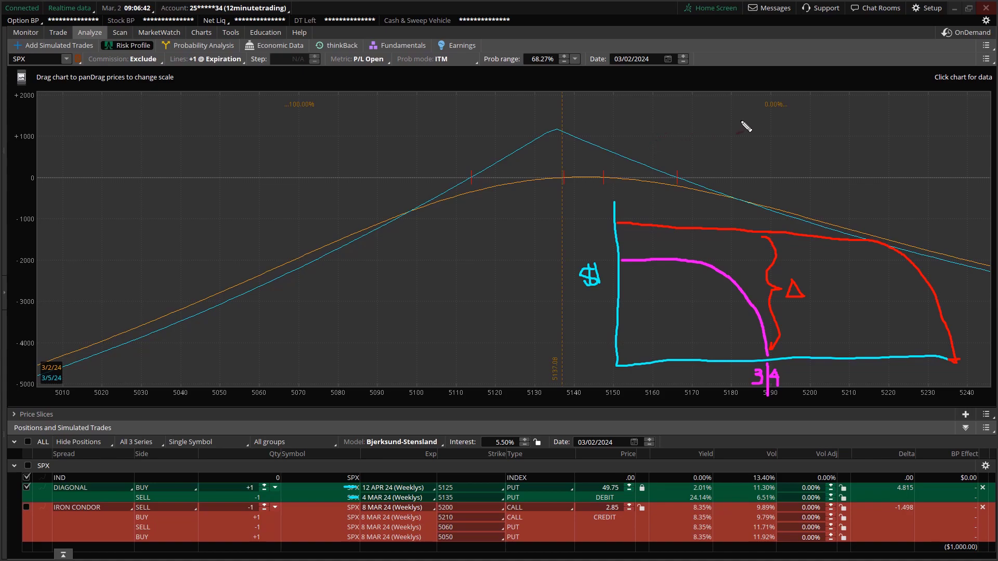
{"action": "left_click_drag", "start_coordinate": [752, 106], "coordinate": [760, 138]}
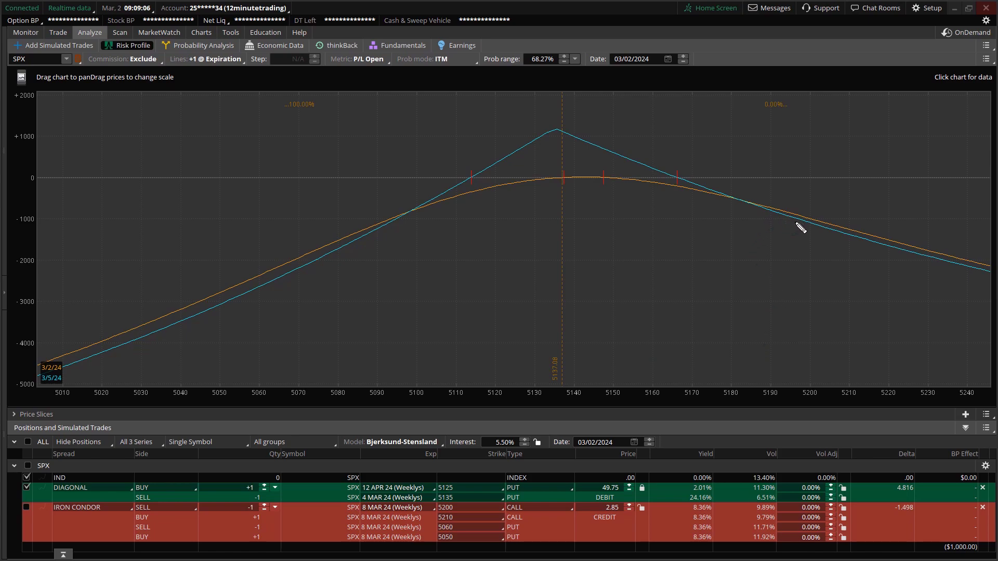
Draw cyan and red arrows across the diagonal's risk profile and circle its peak near 5135 in red
{"action": "mouse_move", "coordinate": [810, 220]}
{"action": "left_mouse_down"}
{"action": "mouse_move", "coordinate": [533, 219]}
{"action": "mouse_move", "coordinate": [463, 174]}
{"action": "mouse_move", "coordinate": [283, 19]}
{"action": "mouse_move", "coordinate": [279, 35]}
{"action": "mouse_move", "coordinate": [277, 18]}
{"action": "mouse_move", "coordinate": [291, 13]}
{"action": "mouse_move", "coordinate": [288, 39]}
{"action": "left_mouse_up"}
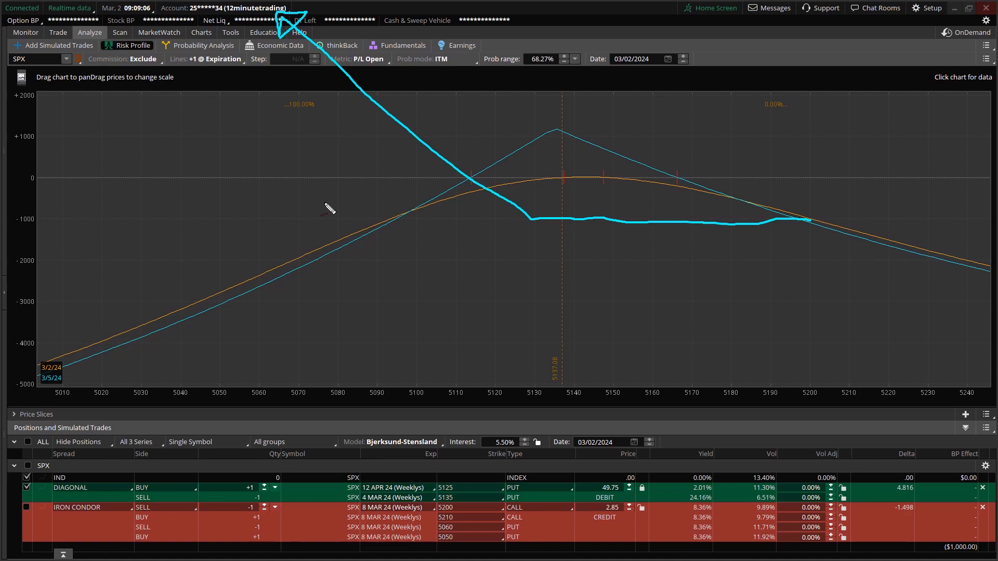
{"action": "mouse_move", "coordinate": [323, 203]}
{"action": "left_mouse_down"}
{"action": "mouse_move", "coordinate": [582, 212]}
{"action": "mouse_move", "coordinate": [650, 130]}
{"action": "mouse_move", "coordinate": [758, 44]}
{"action": "mouse_move", "coordinate": [749, 54]}
{"action": "left_mouse_up"}
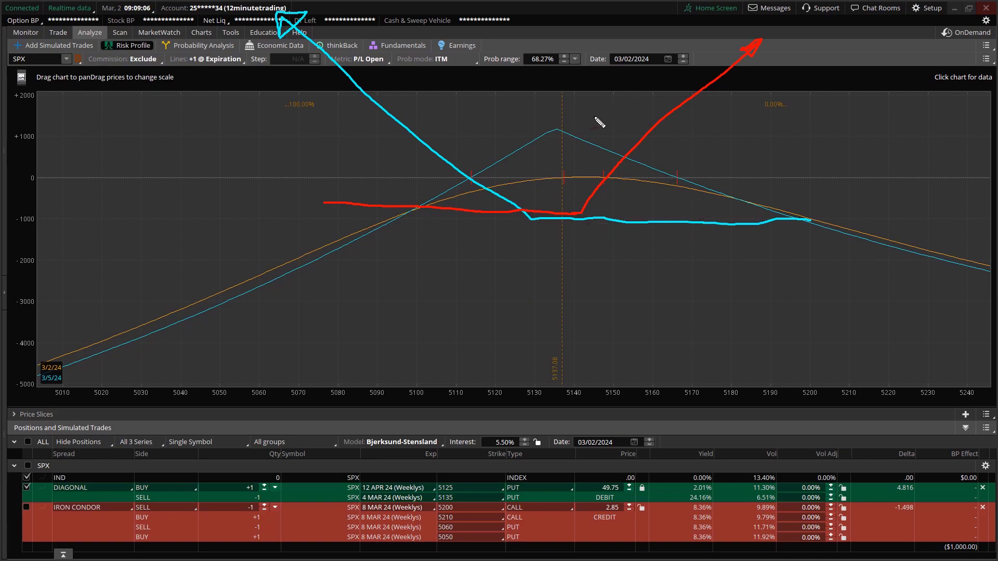
{"action": "mouse_move", "coordinate": [624, 111]}
{"action": "left_mouse_down"}
{"action": "mouse_move", "coordinate": [541, 95]}
{"action": "mouse_move", "coordinate": [602, 151]}
{"action": "mouse_move", "coordinate": [526, 98]}
{"action": "mouse_move", "coordinate": [615, 98]}
{"action": "mouse_move", "coordinate": [514, 151]}
{"action": "left_mouse_up"}
{"action": "left_click_drag", "start_coordinate": [612, 141], "coordinate": [598, 92]}
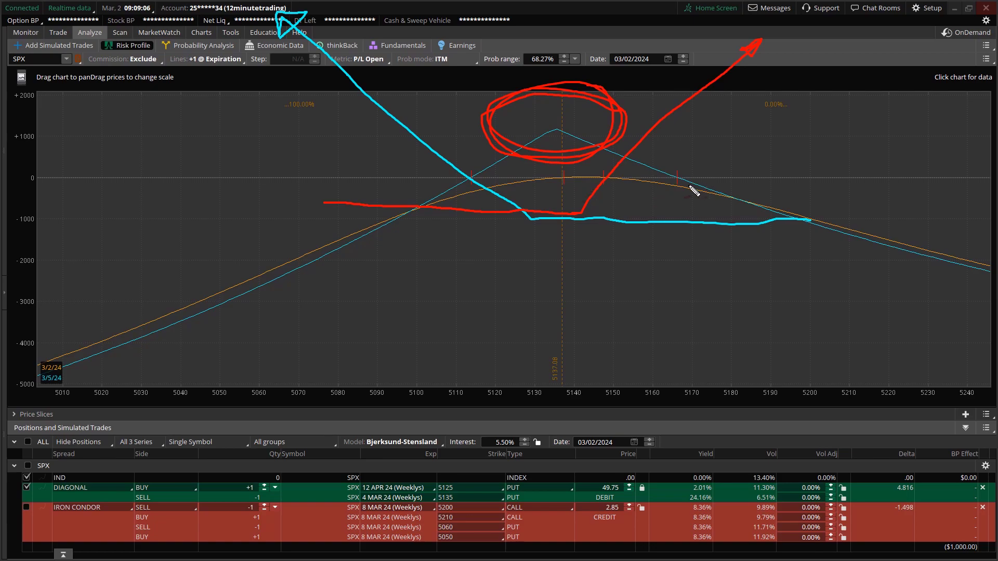
Draw two wavy red scribbles to the right of the circled peak on the risk profile
{"action": "left_click_drag", "start_coordinate": [708, 148], "coordinate": [822, 98]}
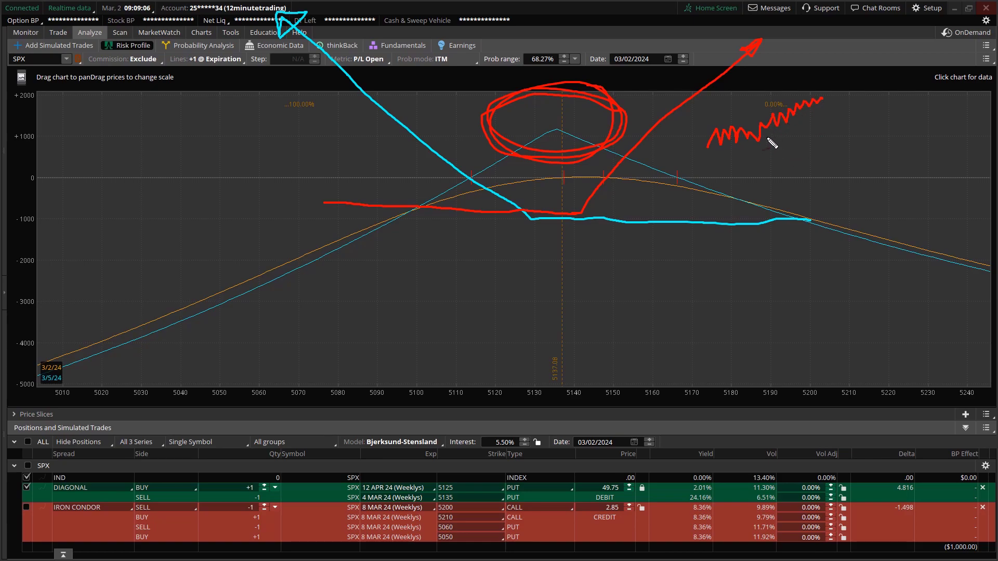
{"action": "mouse_move", "coordinate": [764, 137]}
{"action": "left_mouse_down"}
{"action": "mouse_move", "coordinate": [827, 158]}
{"action": "mouse_move", "coordinate": [857, 284]}
{"action": "mouse_move", "coordinate": [871, 263]}
{"action": "mouse_move", "coordinate": [895, 55]}
{"action": "mouse_move", "coordinate": [905, 281]}
{"action": "mouse_move", "coordinate": [926, 144]}
{"action": "mouse_move", "coordinate": [945, 122]}
{"action": "mouse_move", "coordinate": [945, 309]}
{"action": "mouse_move", "coordinate": [966, 304]}
{"action": "left_mouse_up"}
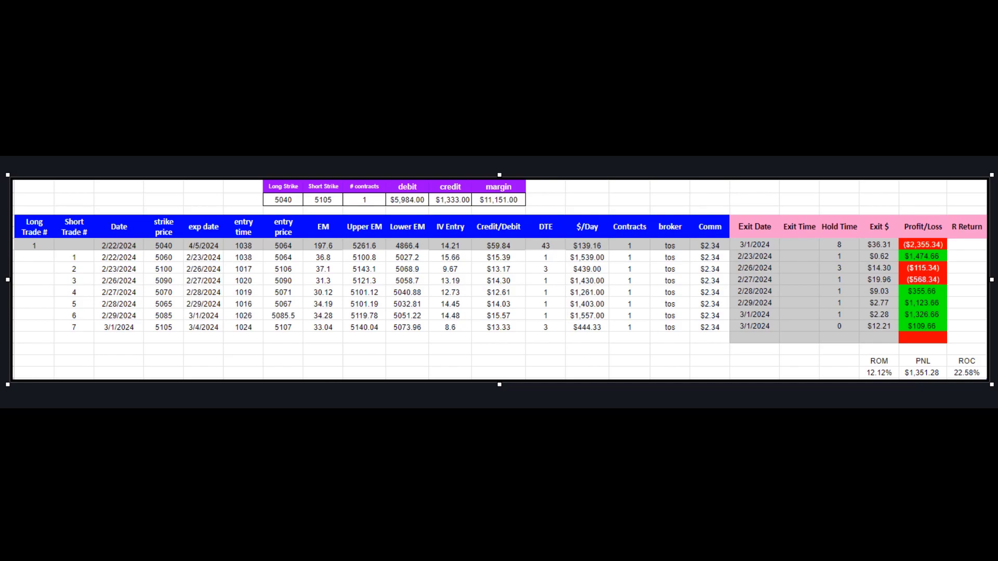
Mark the long trade's row, the 5060 and 5105 strikes, the $1,351.28 PNL and 12.12% ROM totals
{"action": "mouse_move", "coordinate": [57, 260]}
{"action": "left_mouse_down"}
{"action": "mouse_move", "coordinate": [91, 246]}
{"action": "mouse_move", "coordinate": [66, 245]}
{"action": "left_mouse_up"}
{"action": "mouse_move", "coordinate": [139, 258]}
{"action": "left_mouse_down"}
{"action": "mouse_move", "coordinate": [154, 257]}
{"action": "mouse_move", "coordinate": [134, 270]}
{"action": "mouse_move", "coordinate": [152, 281]}
{"action": "mouse_move", "coordinate": [151, 316]}
{"action": "left_mouse_up"}
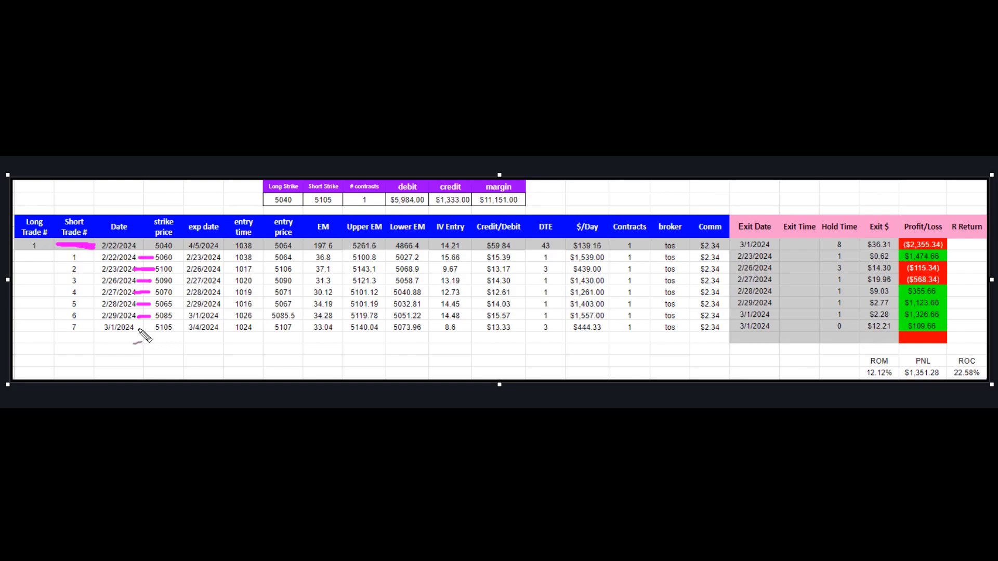
{"action": "left_click_drag", "start_coordinate": [137, 328], "coordinate": [150, 328]}
{"action": "mouse_move", "coordinate": [944, 369]}
{"action": "left_mouse_down"}
{"action": "mouse_move", "coordinate": [938, 359]}
{"action": "mouse_move", "coordinate": [906, 364]}
{"action": "mouse_move", "coordinate": [905, 378]}
{"action": "mouse_move", "coordinate": [970, 379]}
{"action": "left_mouse_up"}
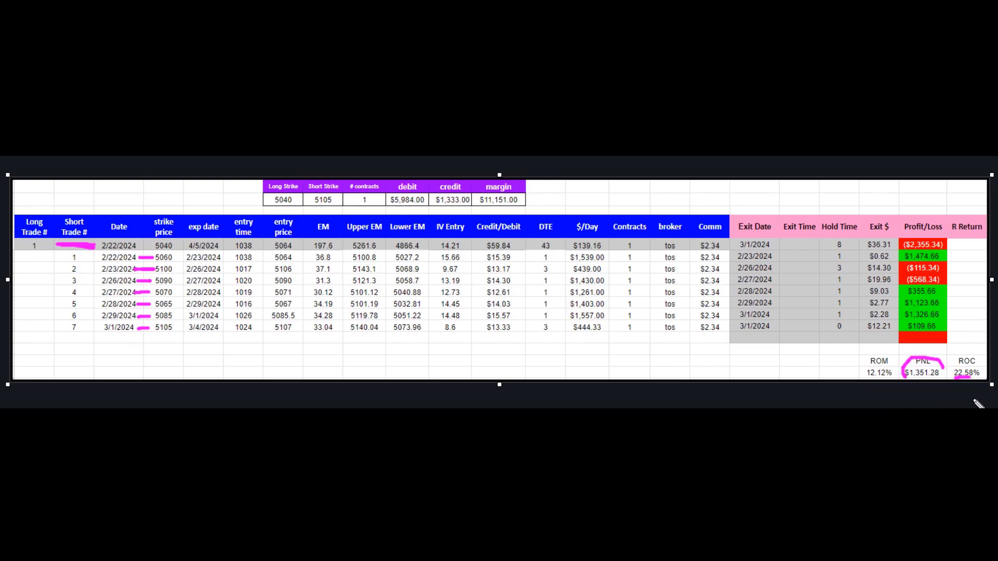
{"action": "left_click_drag", "start_coordinate": [867, 378], "coordinate": [889, 379]}
Mark the exit time, the hold times and the $19.96 exit price, then arrow the ($2,355.34) loss
{"action": "left_click_drag", "start_coordinate": [779, 245], "coordinate": [868, 244]}
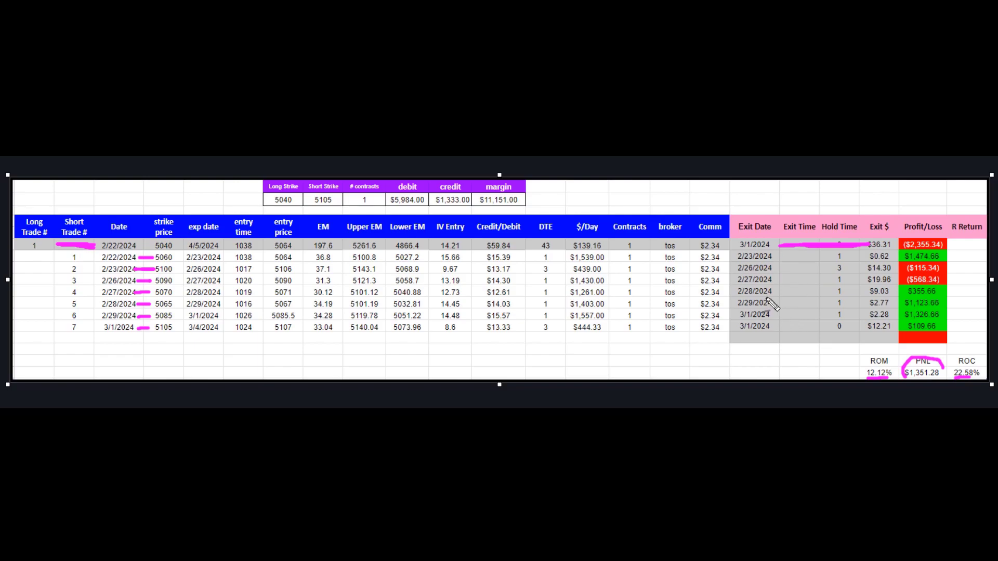
{"action": "left_click_drag", "start_coordinate": [848, 291], "coordinate": [864, 291]}
{"action": "mouse_move", "coordinate": [845, 302]}
{"action": "left_mouse_down"}
{"action": "mouse_move", "coordinate": [863, 303]}
{"action": "mouse_move", "coordinate": [861, 326]}
{"action": "left_mouse_up"}
{"action": "mouse_move", "coordinate": [853, 268]}
{"action": "left_mouse_down"}
{"action": "mouse_move", "coordinate": [873, 269]}
{"action": "mouse_move", "coordinate": [878, 280]}
{"action": "left_mouse_up"}
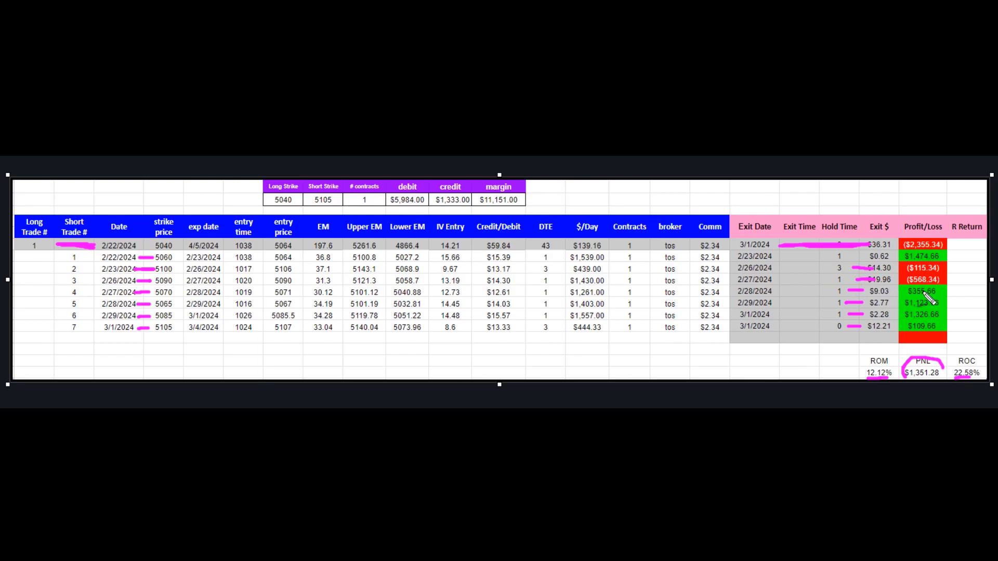
{"action": "mouse_move", "coordinate": [954, 283]}
{"action": "left_mouse_down"}
{"action": "mouse_move", "coordinate": [968, 264]}
{"action": "mouse_move", "coordinate": [968, 274]}
{"action": "left_mouse_up"}
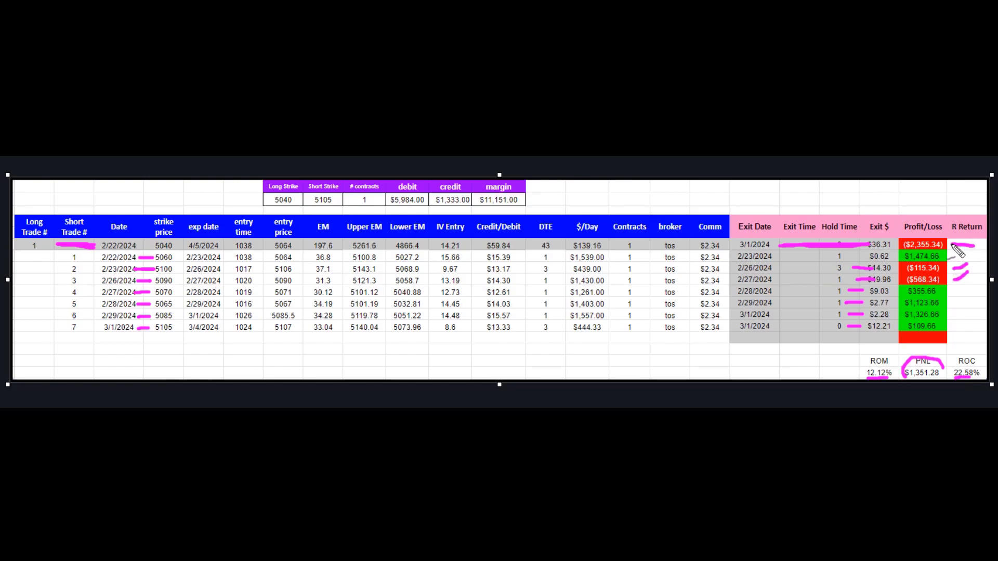
{"action": "mouse_move", "coordinate": [974, 245]}
{"action": "left_mouse_down"}
{"action": "mouse_move", "coordinate": [949, 243]}
{"action": "mouse_move", "coordinate": [975, 246]}
{"action": "left_mouse_up"}
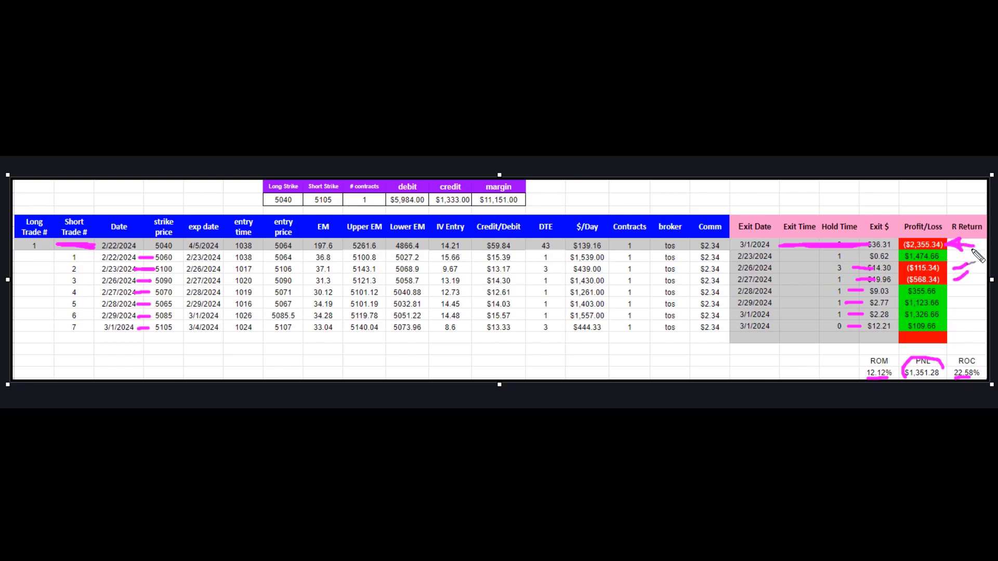